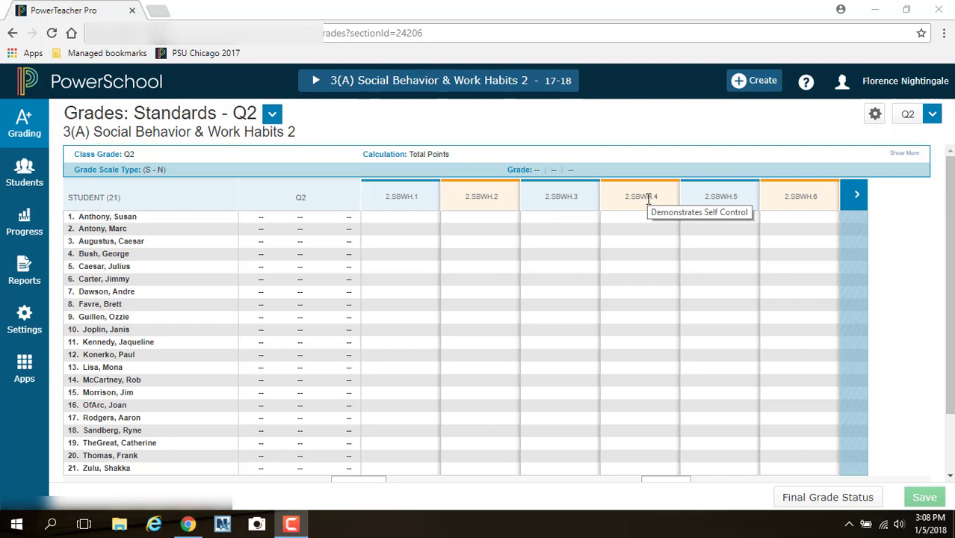
Step: Enter an N grade under standard 2.SBWH.1 for students 21 and 10
click(858, 197)
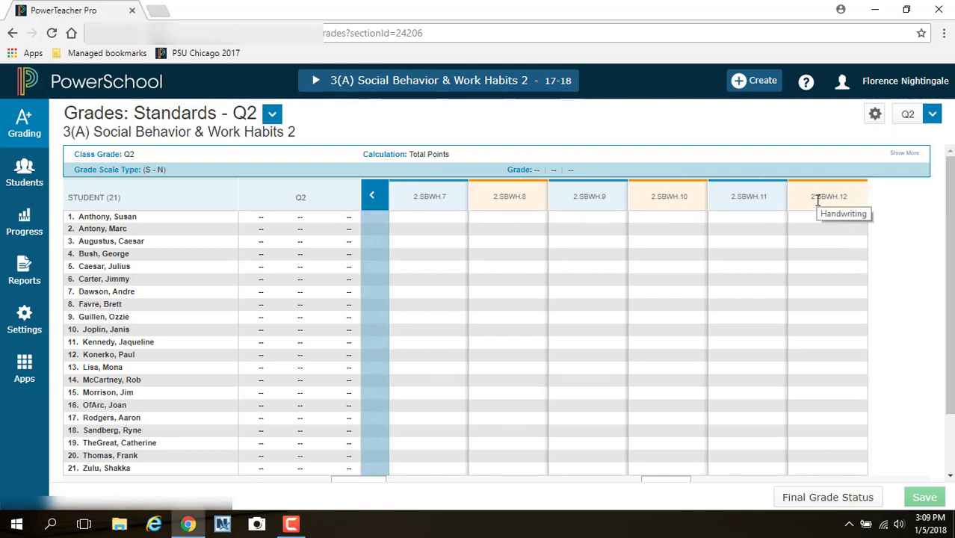
click(371, 196)
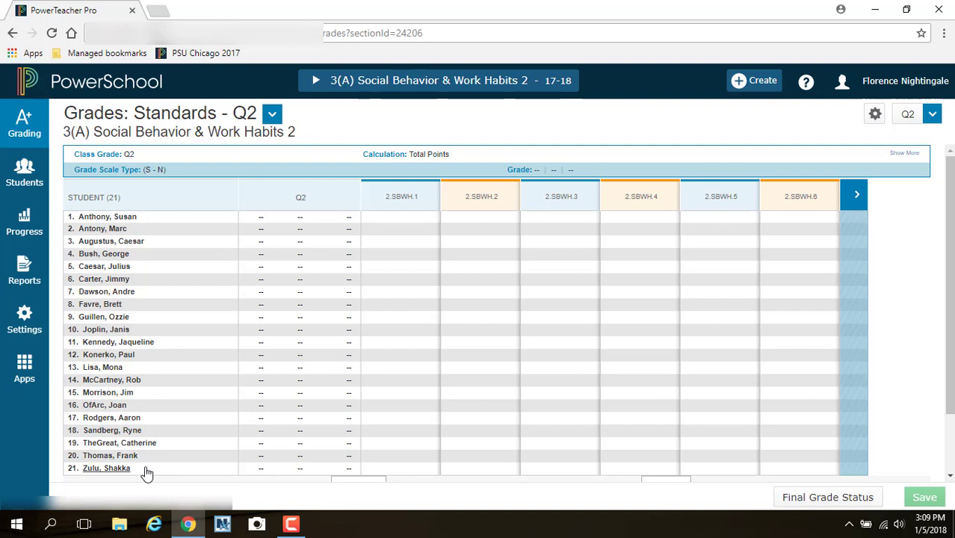
click(402, 471)
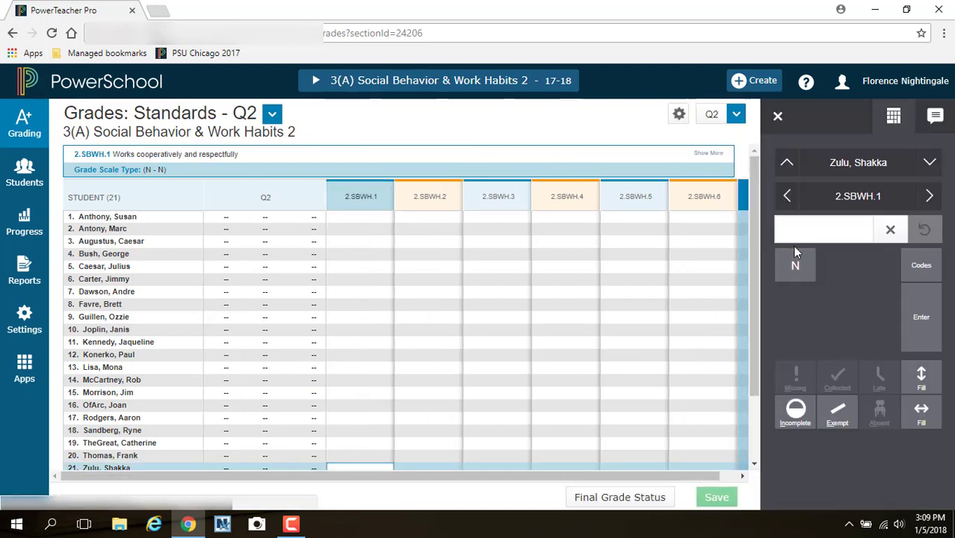
scroll(386, 431, down, 2)
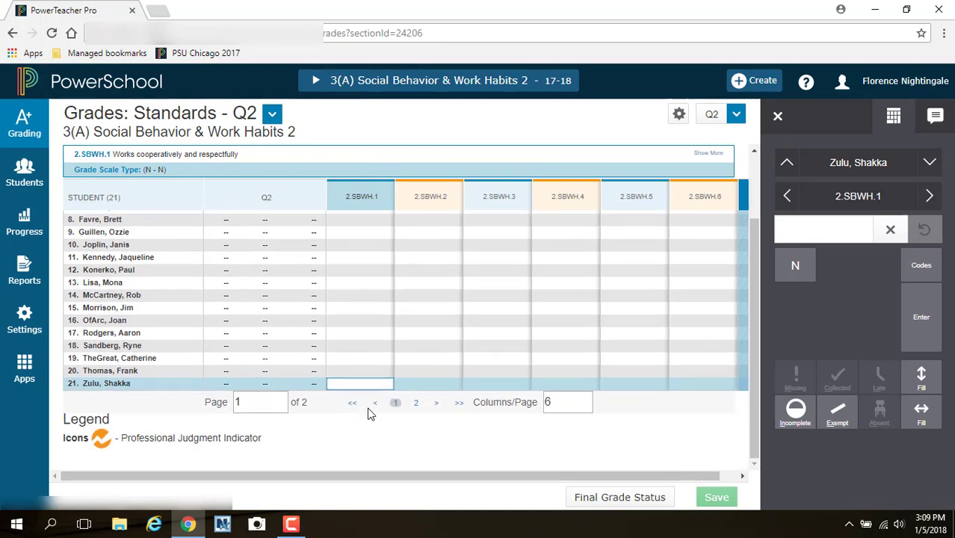
text(N)
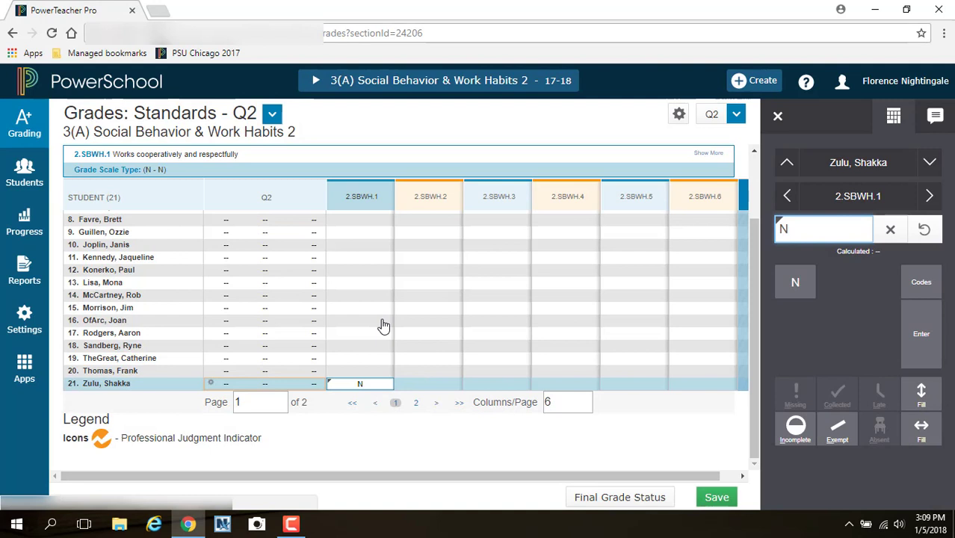
click(373, 247)
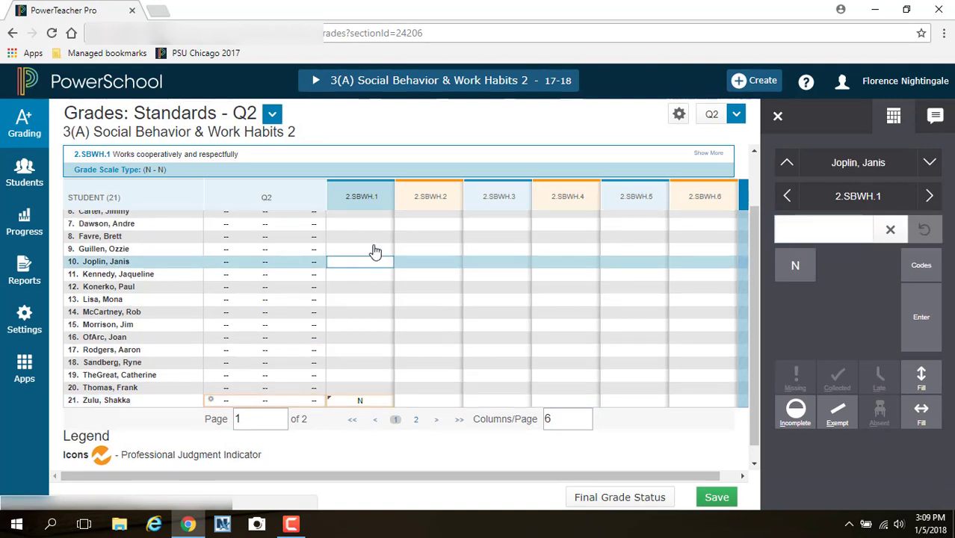
text(N)
Step: Enter an N grade under 2.SBWH.1 for student 3 and save the grades
scroll(375, 252, up, 2)
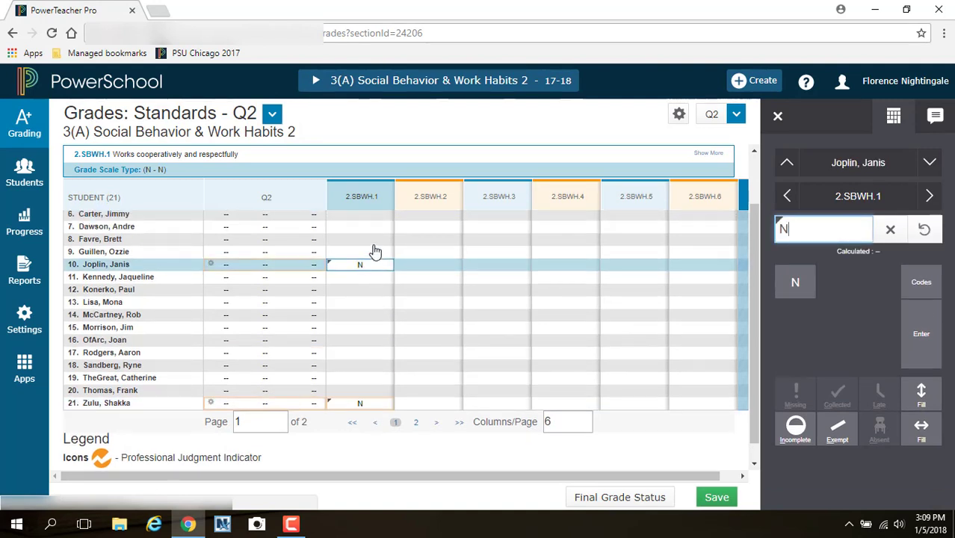
click(367, 245)
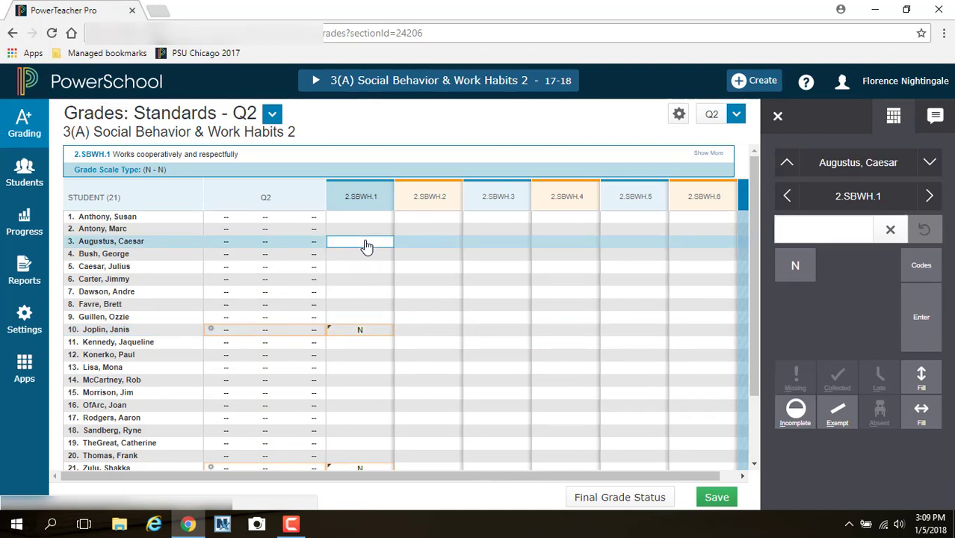
text(C)
key(BackSpace)
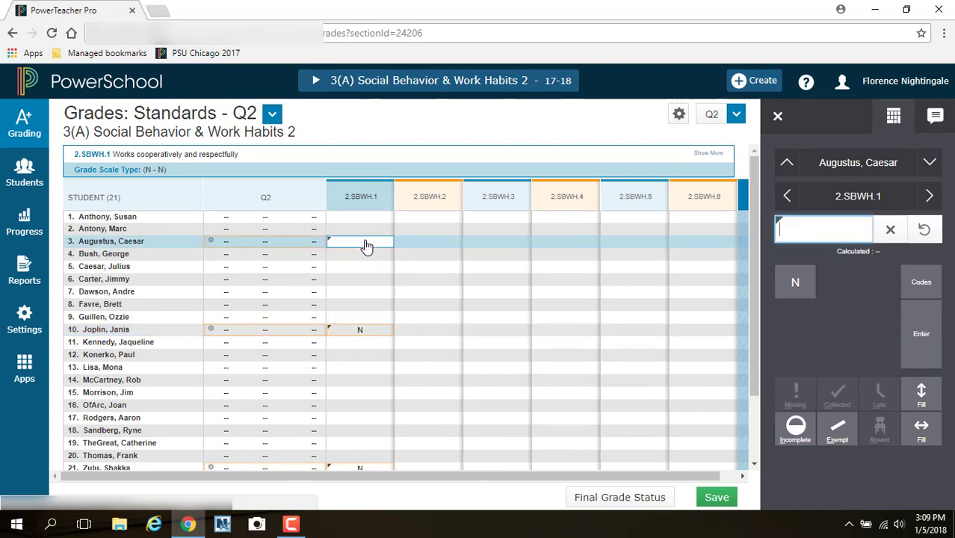
text(N)
click(716, 499)
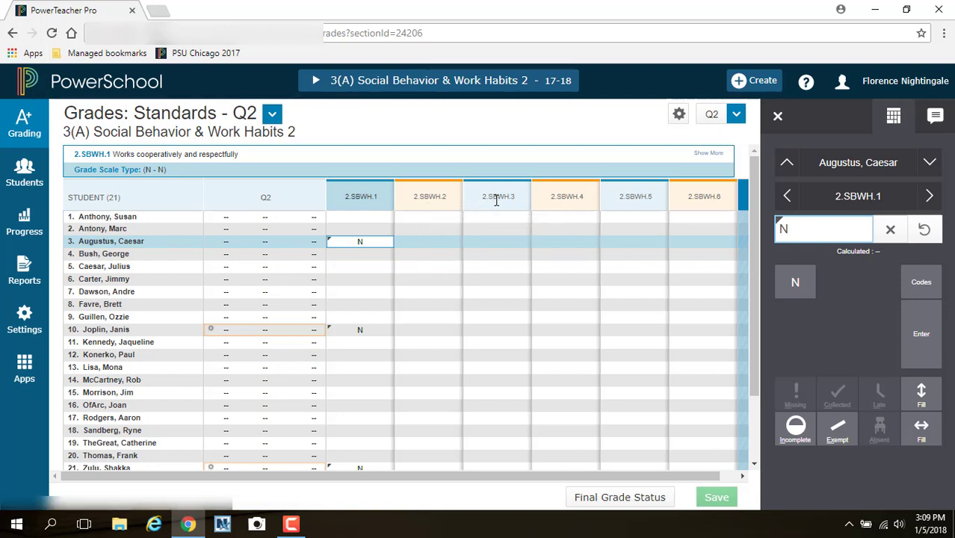
Step: Enter an N grade under 2.SBWH.2 for students 1, 3, 8 and 16, and save the grades
click(423, 219)
text(N)
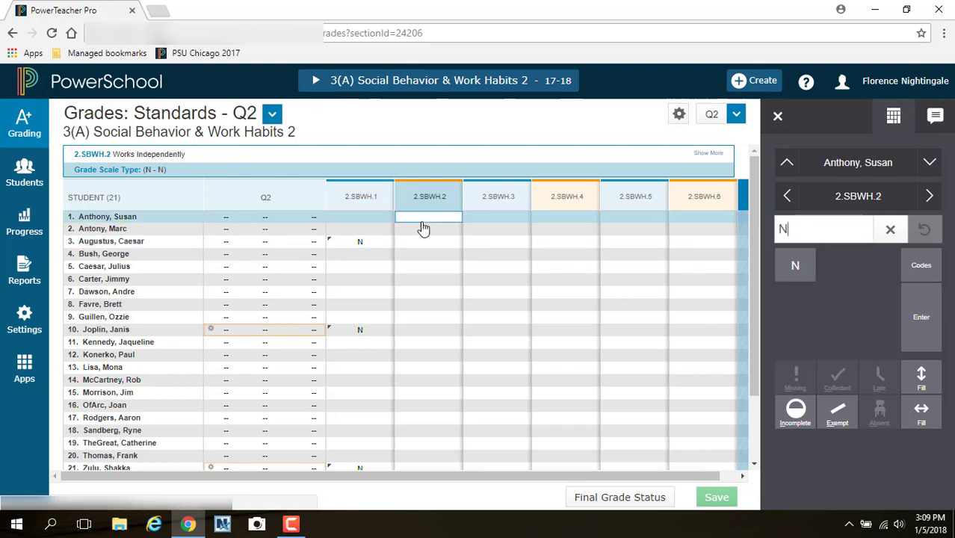
click(418, 245)
text(N)
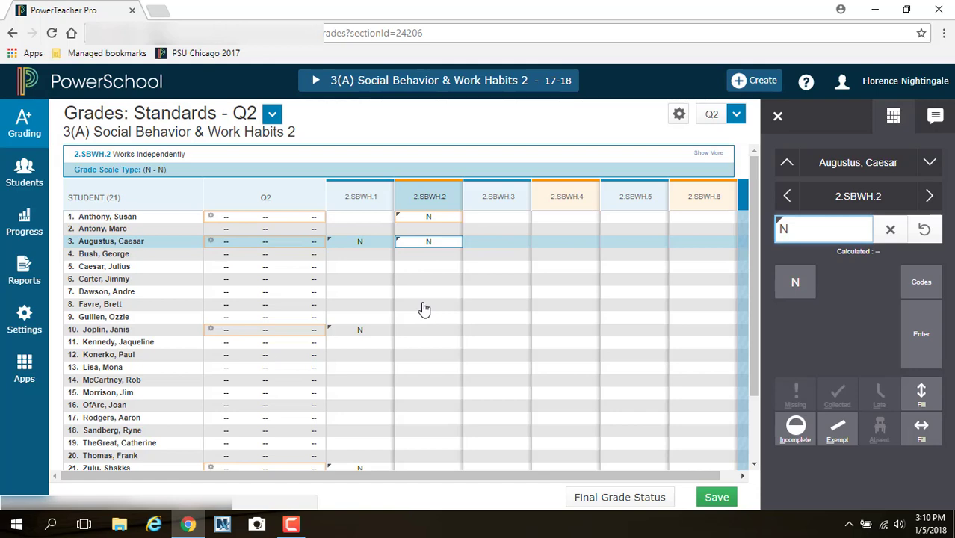
click(423, 307)
text(N)
click(423, 408)
text(N)
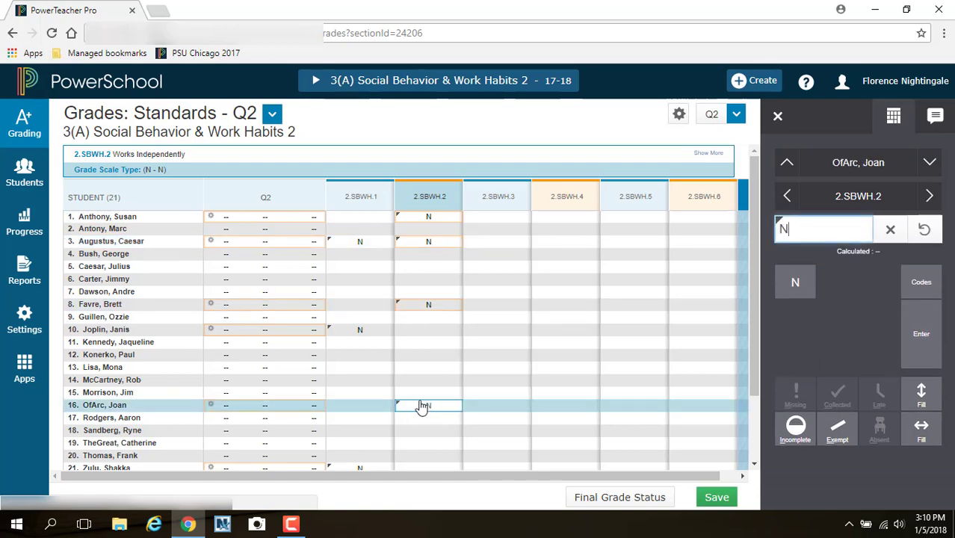
click(725, 503)
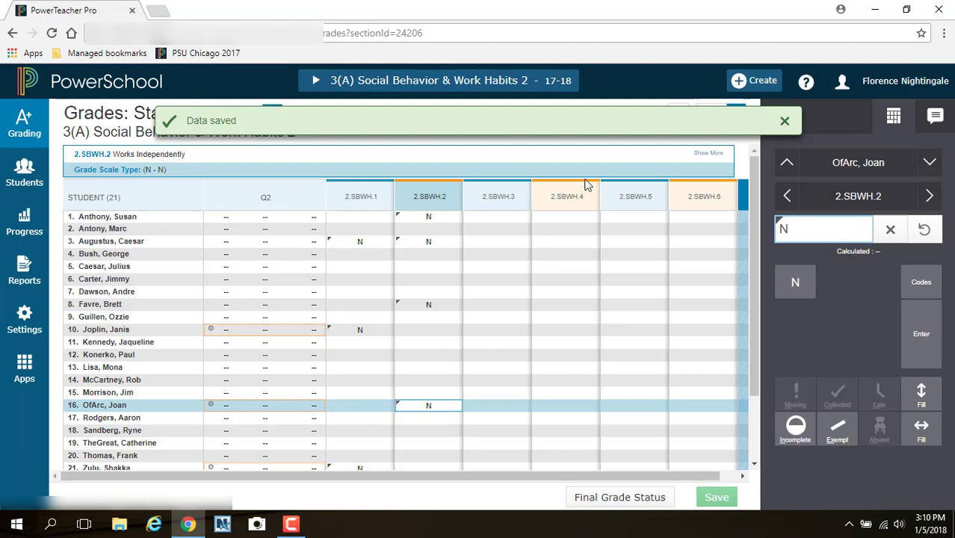
click(784, 121)
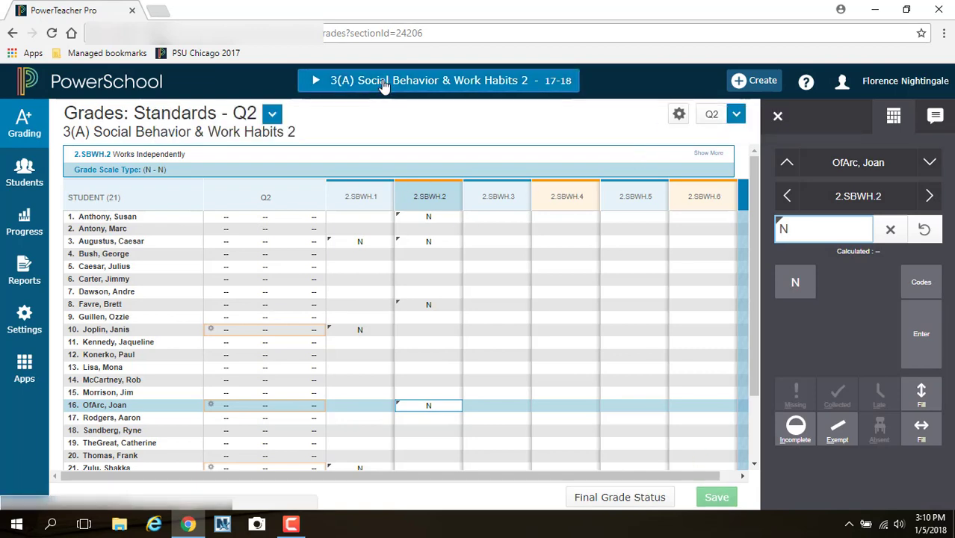
Step: Switch to the 2(A) Writing class and grade students 1 to 3 under 2.WR.1 as 1, 1 and 2
click(383, 83)
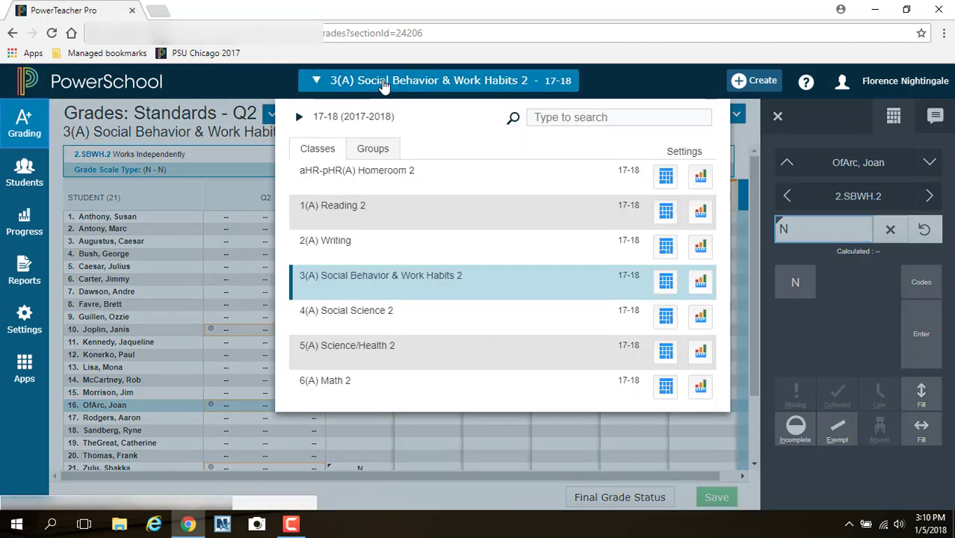
click(333, 243)
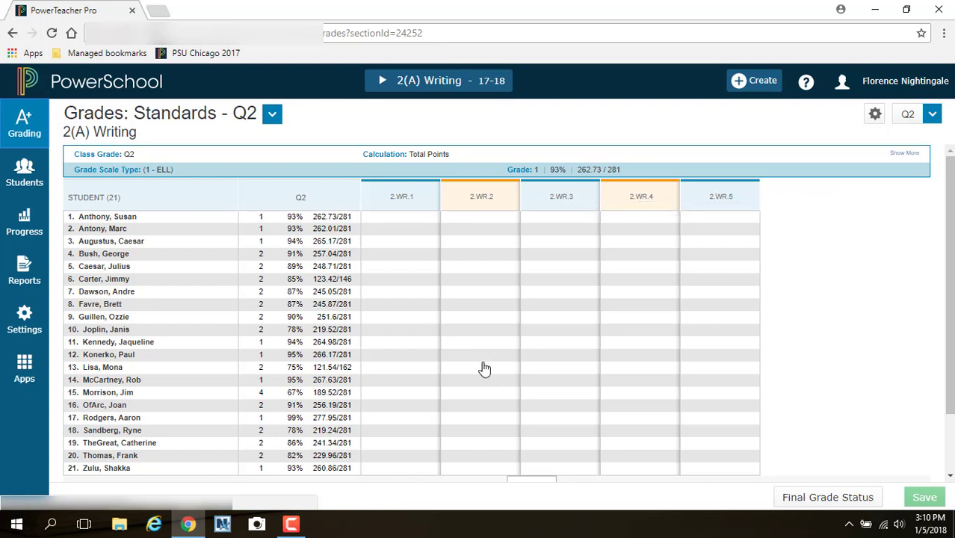
click(404, 225)
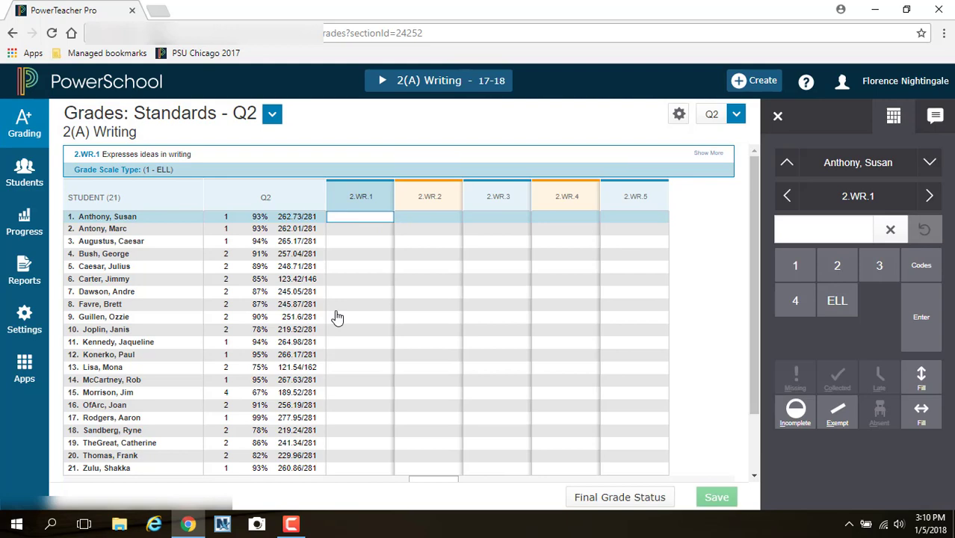
text(1)
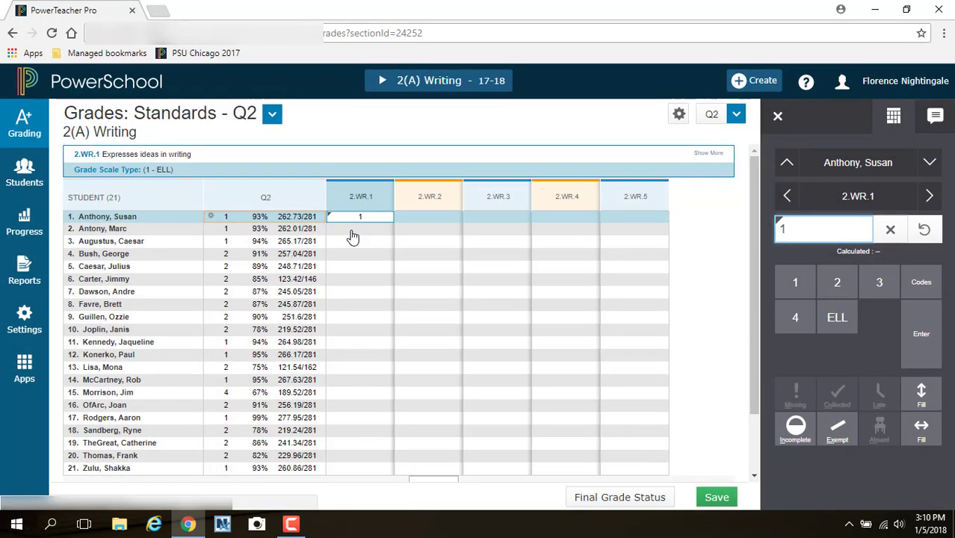
click(352, 233)
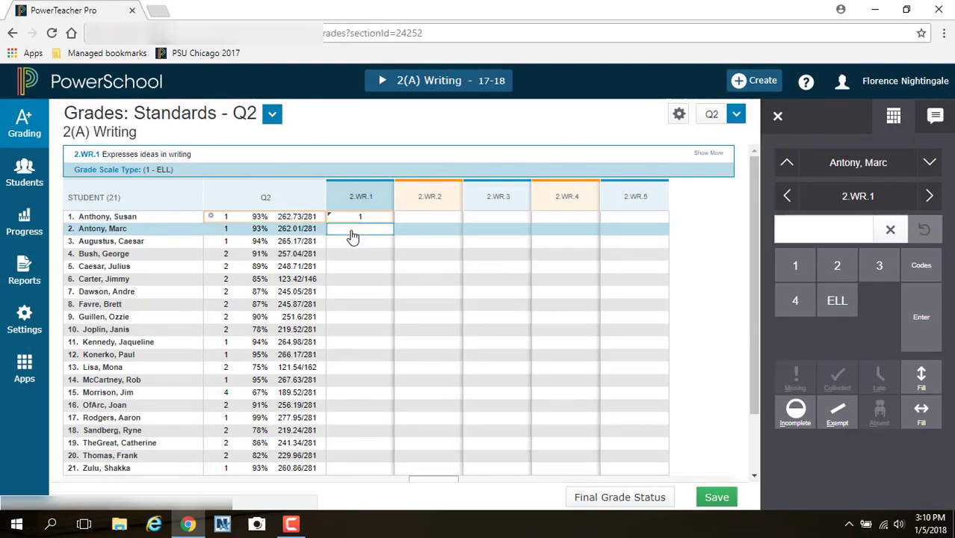
text(1)
click(353, 242)
text(2)
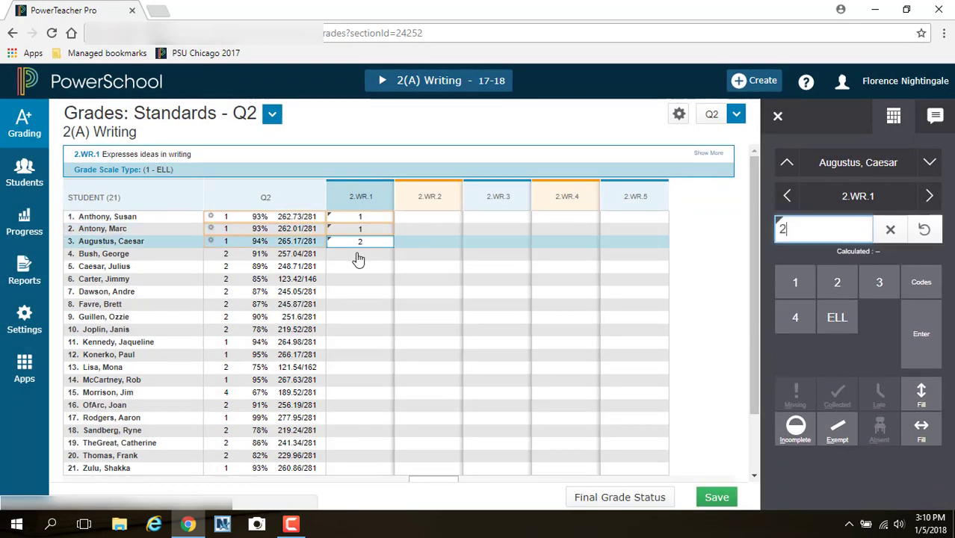
Step: Grade students 4 to 7 under 2.WR.1 as 2, 3, 3 and 3
click(358, 256)
text(2)
click(357, 268)
text(3)
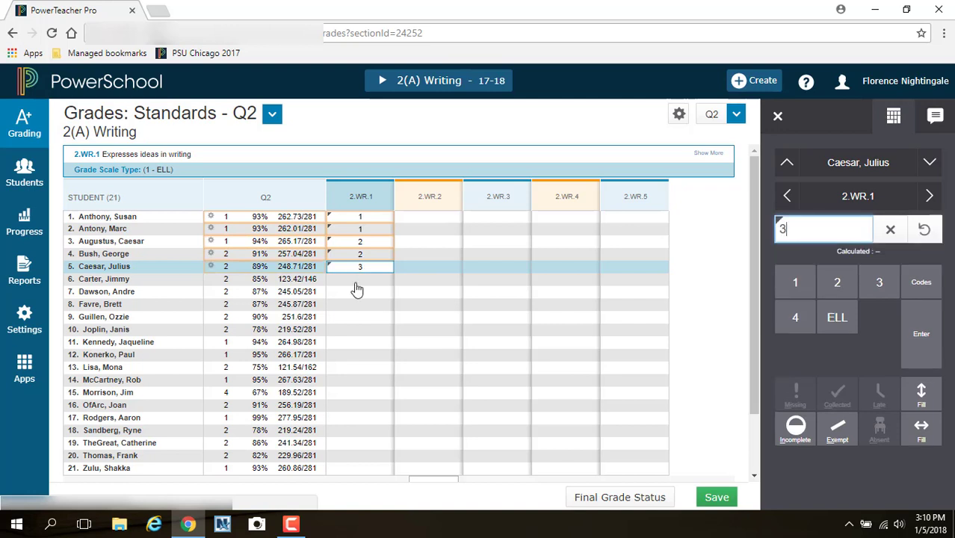
click(356, 282)
text(3)
click(358, 294)
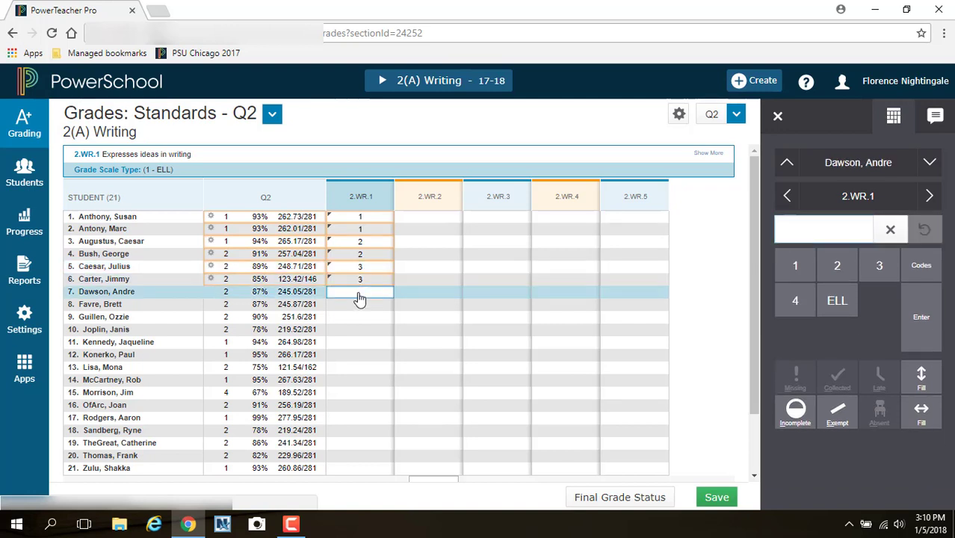
text(3)
Step: Grade students 8 to 11 under 2.WR.1 as 4, 4, 1 and 1
click(358, 306)
text(4)
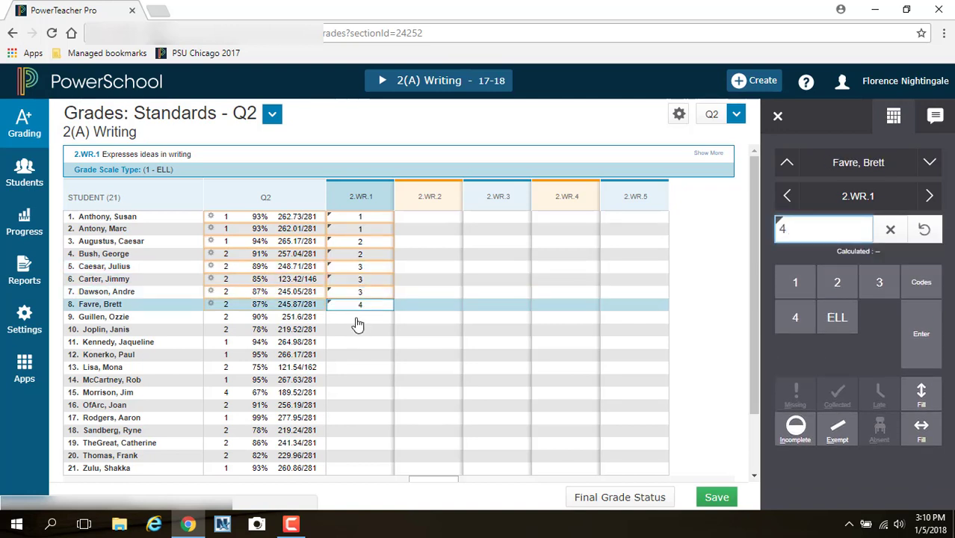
click(358, 320)
text(4)
click(357, 333)
text(1)
click(358, 346)
text(1)
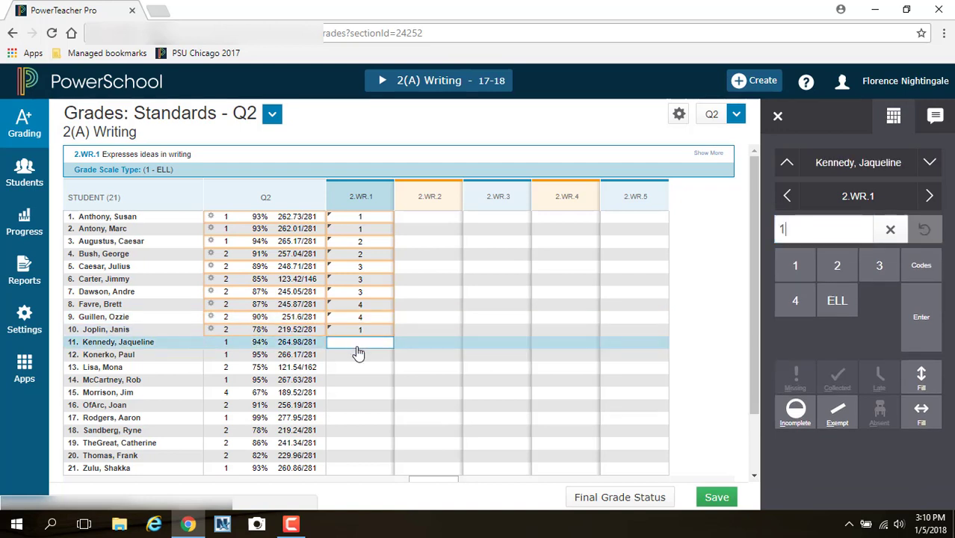
Step: Grade students 12 to 15 under 2.WR.1 as 2, 3, 2 and 4
click(358, 357)
text(2)
click(360, 369)
text(3)
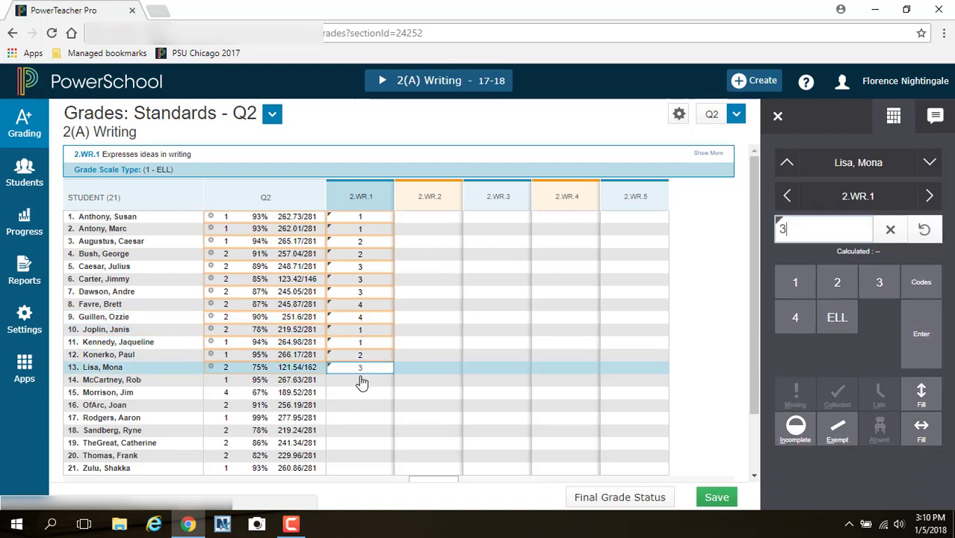
click(360, 381)
text(2)
key(Return)
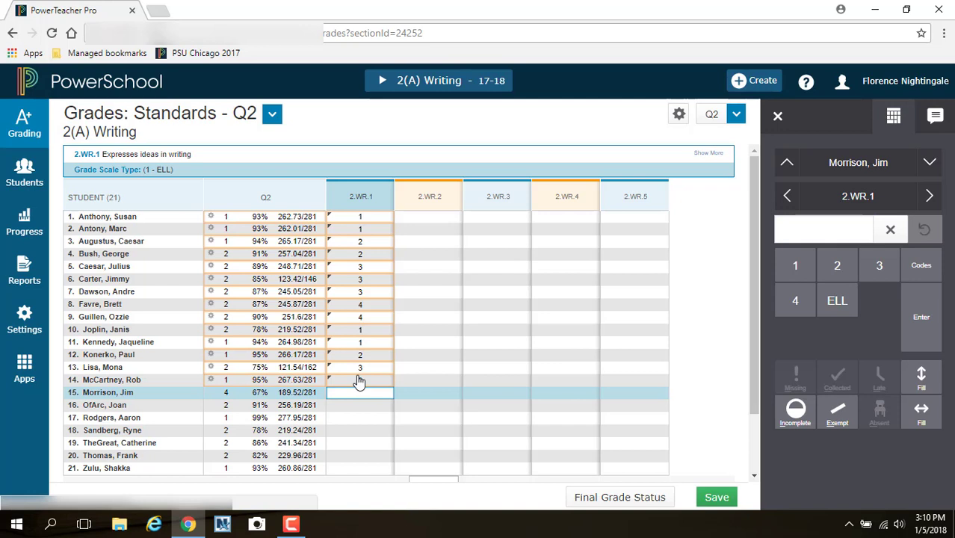
text(4)
Step: Grade students 16 to 18 under 2.WR.1 as 3, 1 and 2
click(352, 405)
text(3)
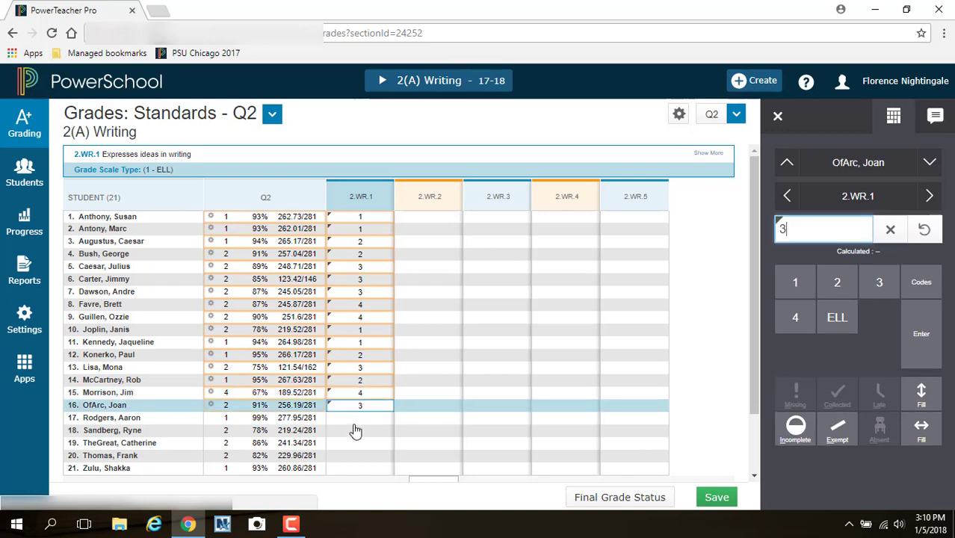
click(355, 423)
text(1)
click(356, 432)
text(2)
Step: Grade students 19 to 21 under 2.WR.1 as 2, 2 and 1, and save the grades
click(357, 445)
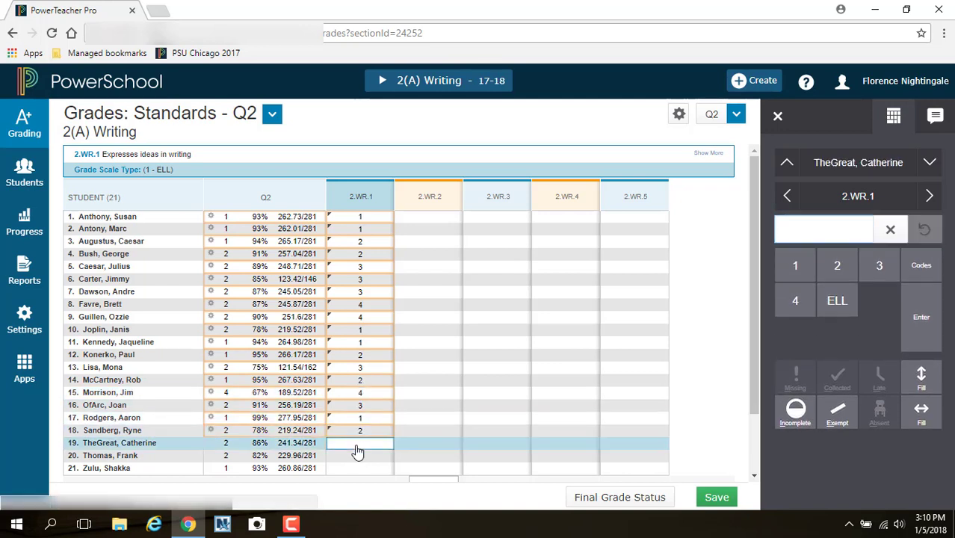
text(2)
click(358, 455)
text(2)
click(358, 468)
text(1)
scroll(394, 426, down, 1)
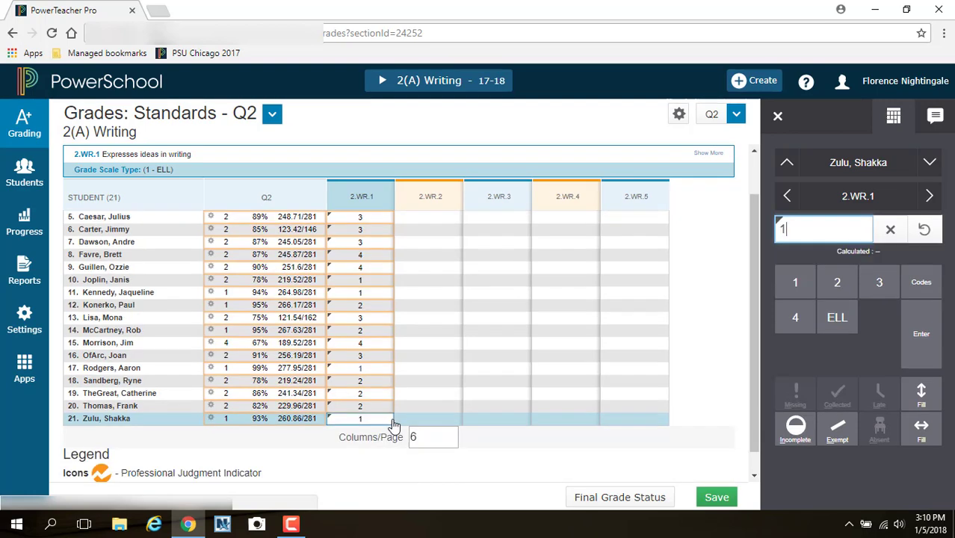
scroll(388, 414, up, 1)
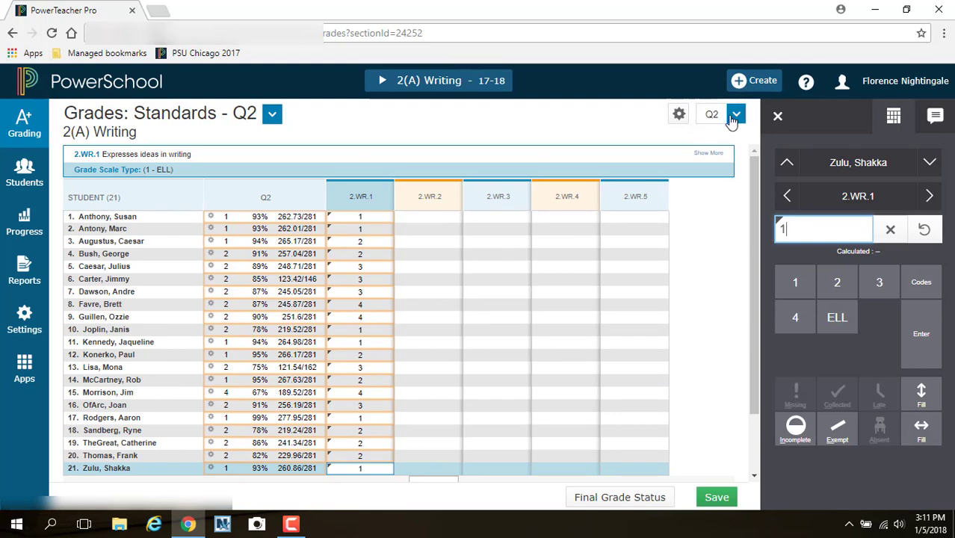
click(716, 499)
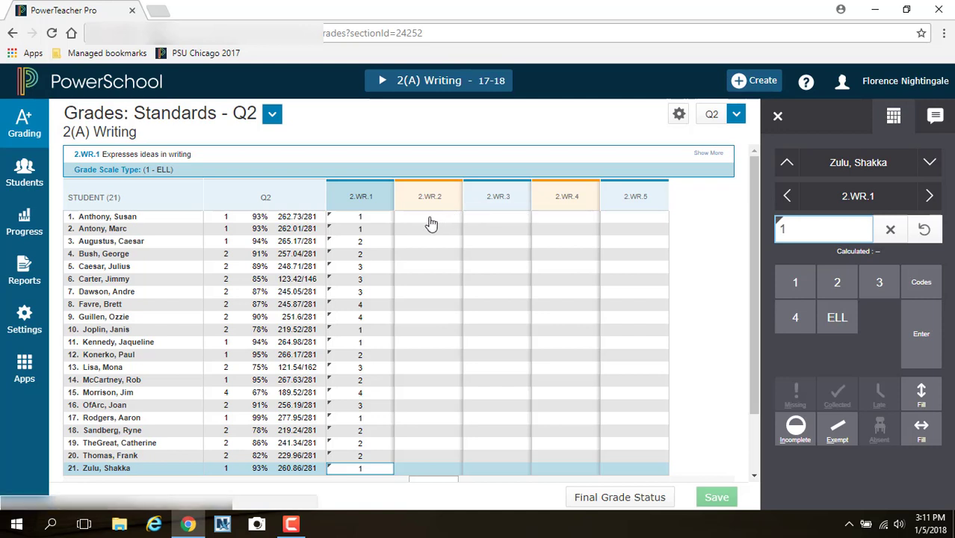
Step: Enter a 2 for student 1 under 2.WR.2 and fill the rest of that standard's column with the same grade
click(430, 219)
text(2)
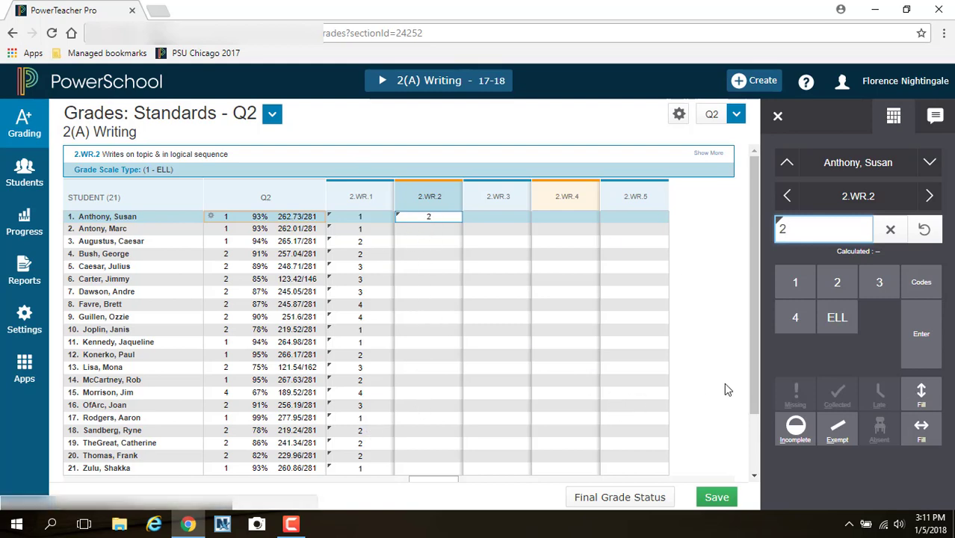
click(921, 395)
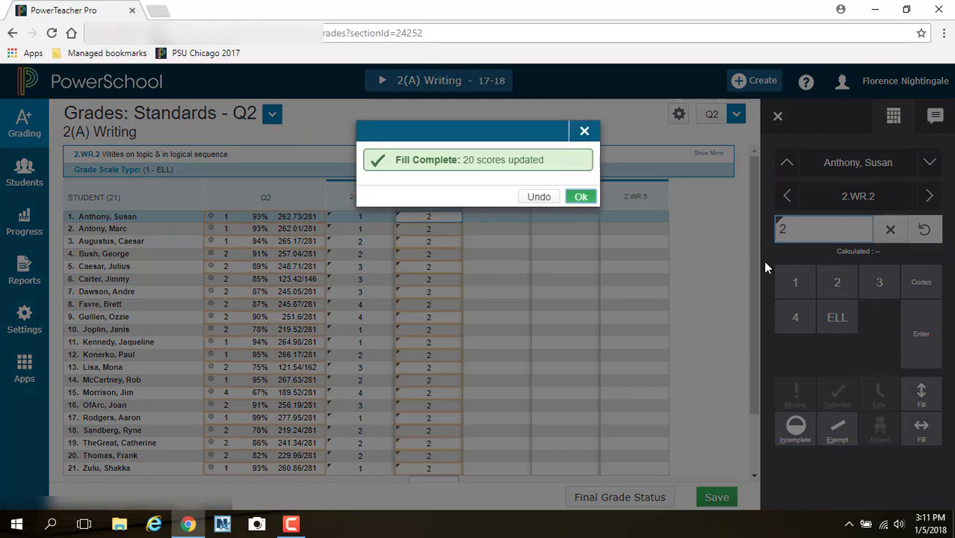
click(581, 197)
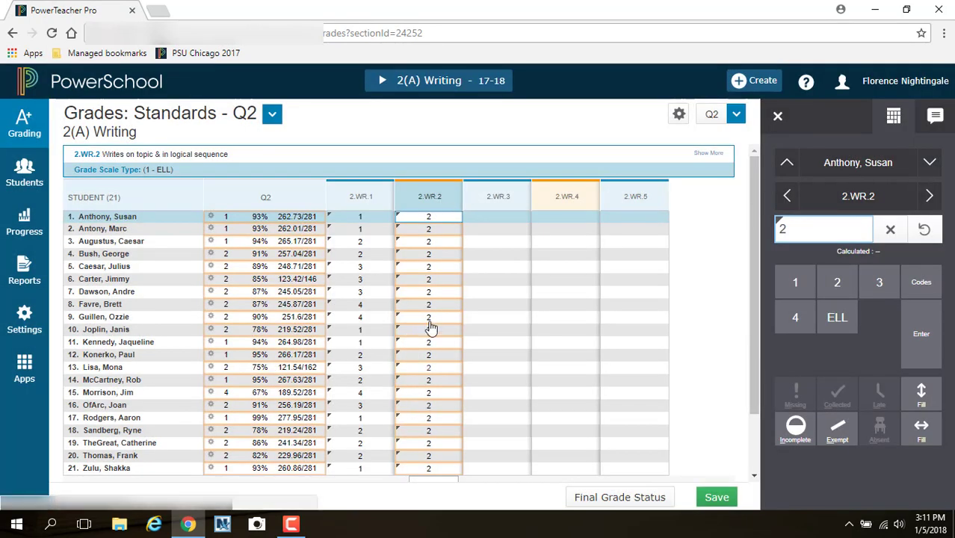
Step: Change the 2.WR.2 grade to 1 for students 6, 11 and 17
click(430, 280)
text(1)
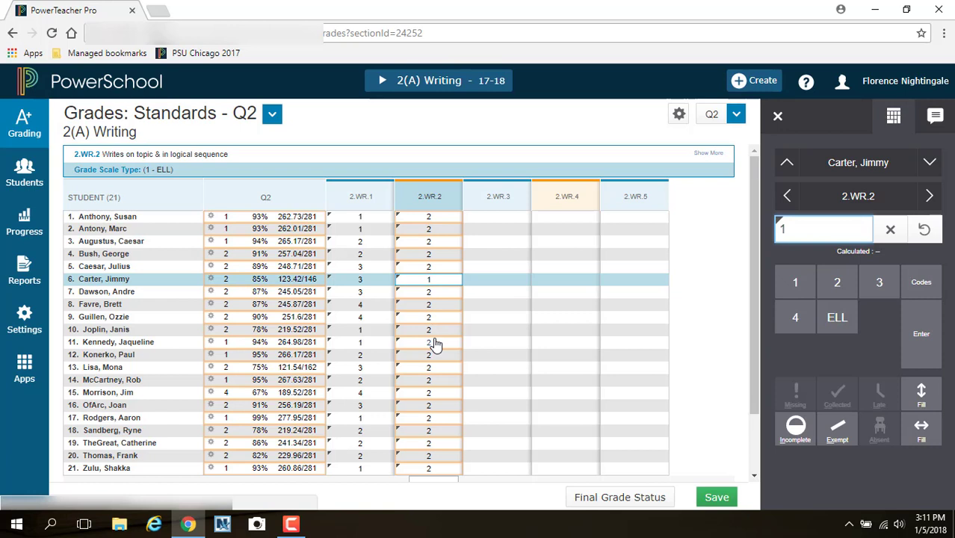
click(432, 341)
text(1)
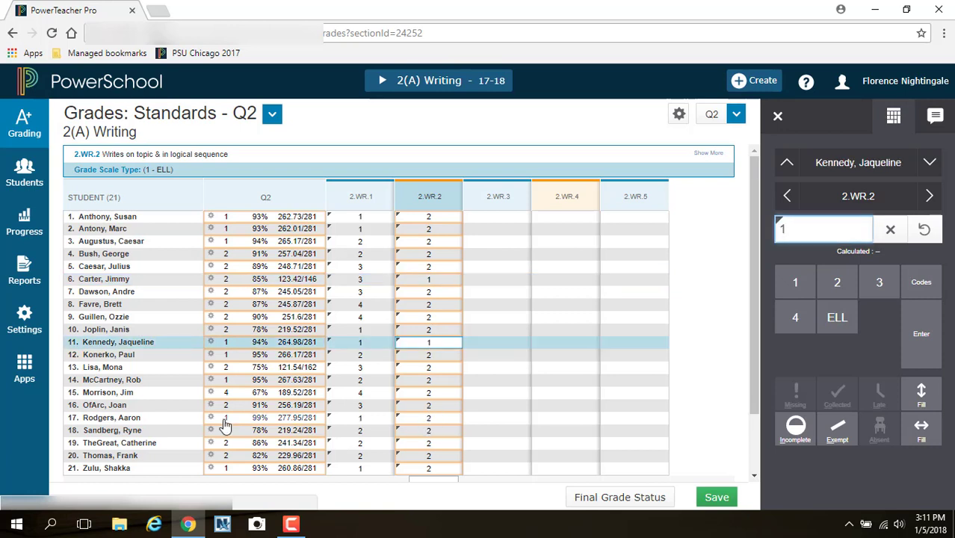
click(432, 420)
text(1)
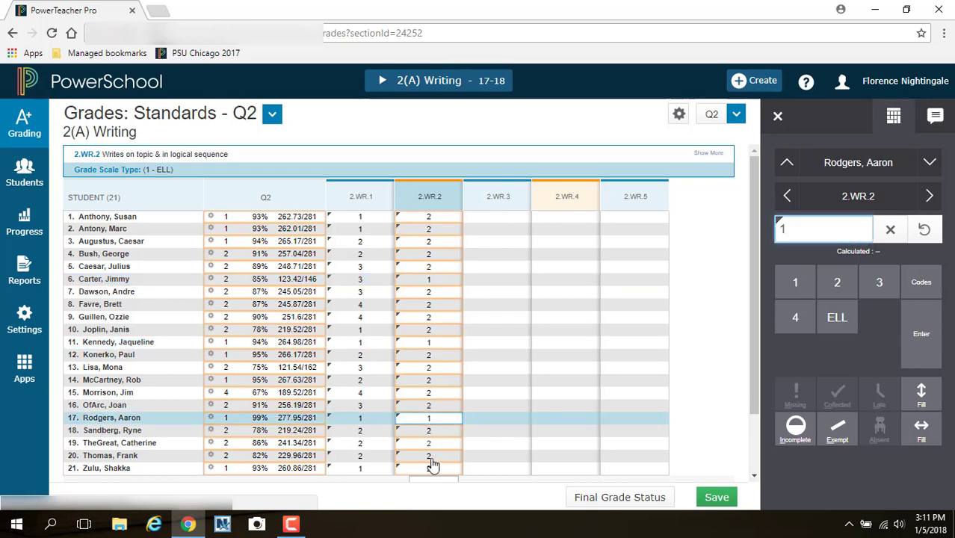
Step: Change the 2.WR.2 grade to 3 for students 2, 10 and 19
click(432, 229)
text(3)
click(428, 332)
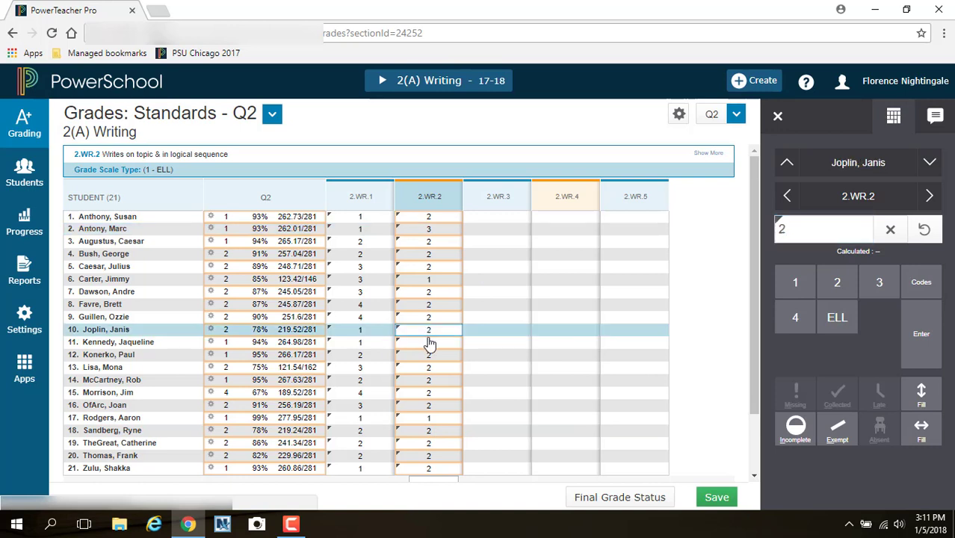
text(3)
click(432, 444)
text(3)
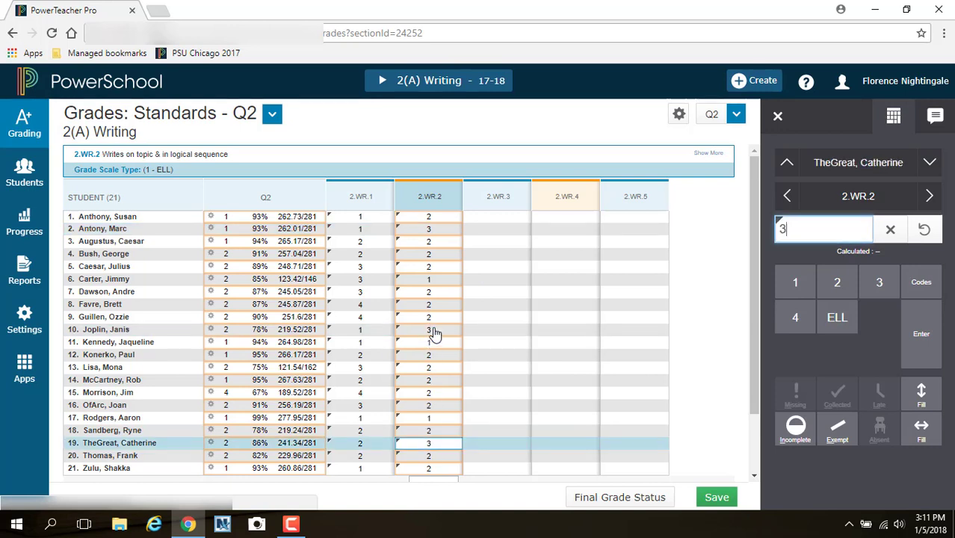
Step: Change the 2.WR.2 grade to 4 for students 8 and 21, and save the grades
click(432, 306)
text(4)
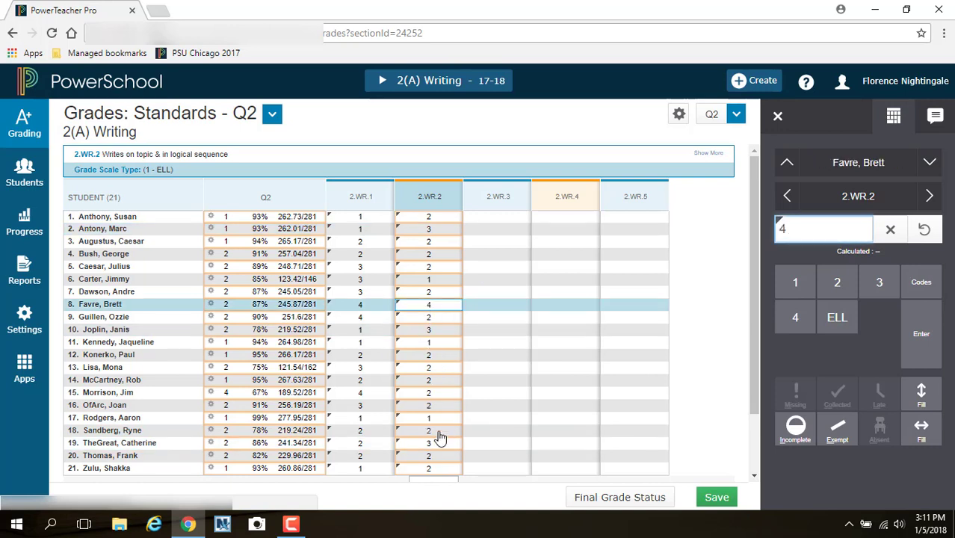
click(441, 468)
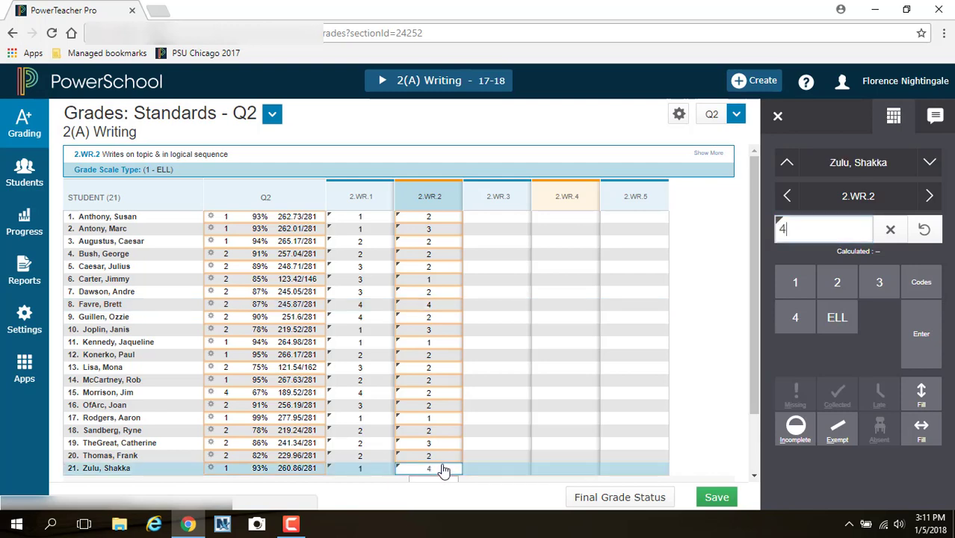
text(4)
click(716, 498)
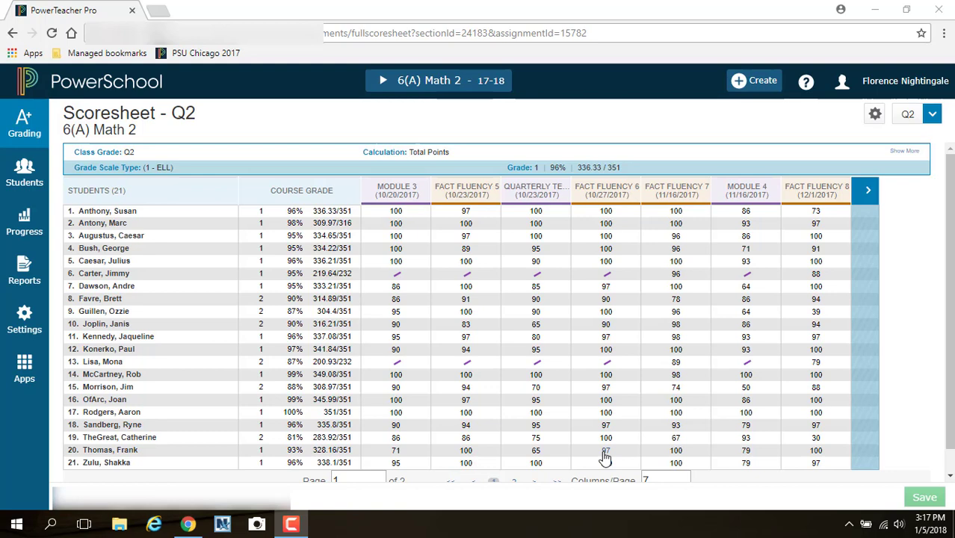
Step: Check which standards are selected for the PB #4 assignment in 6(A) Math 2, and save and close the assignment
click(27, 125)
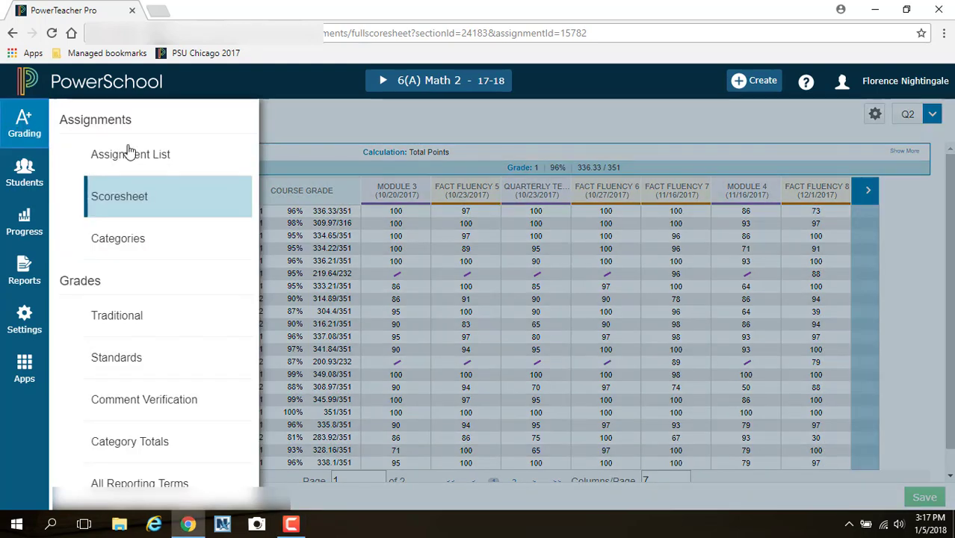
click(141, 157)
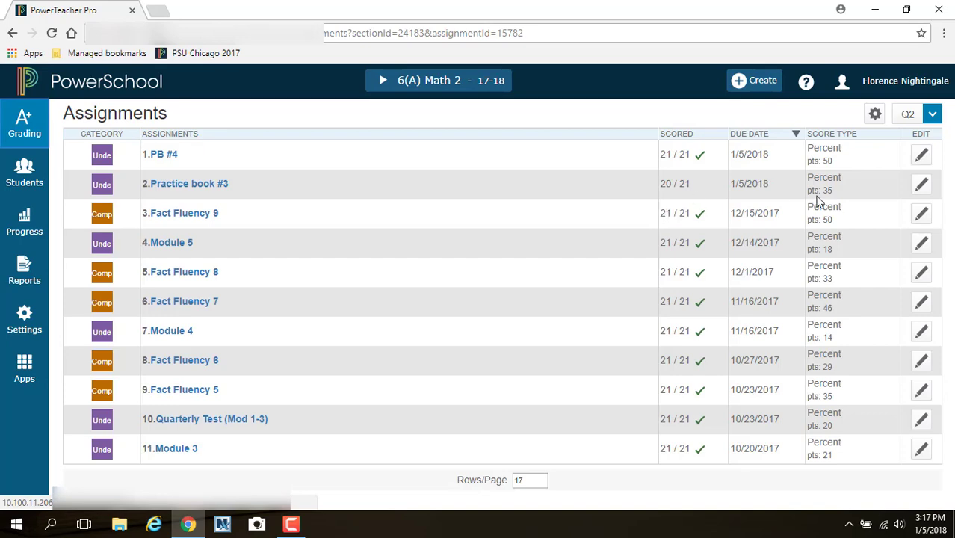
click(920, 154)
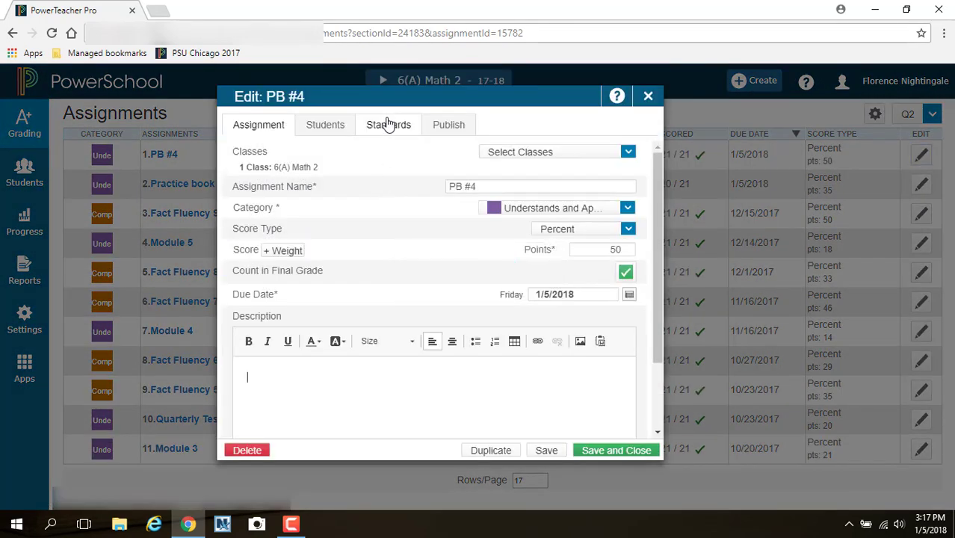
click(386, 128)
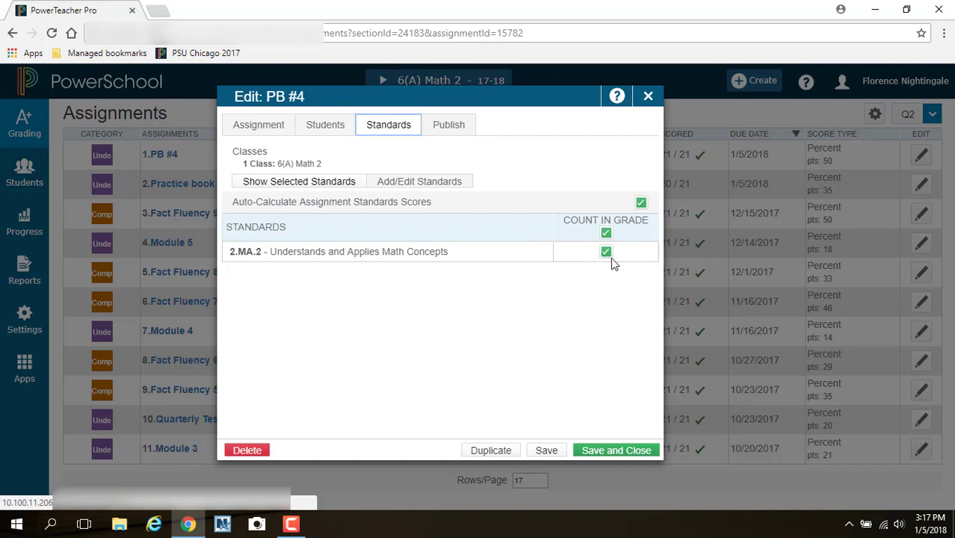
click(291, 186)
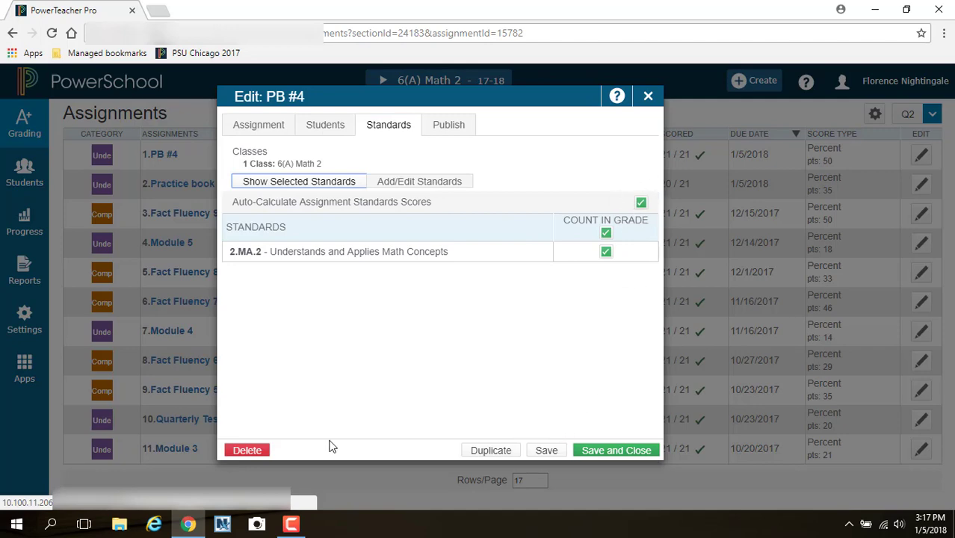
click(603, 452)
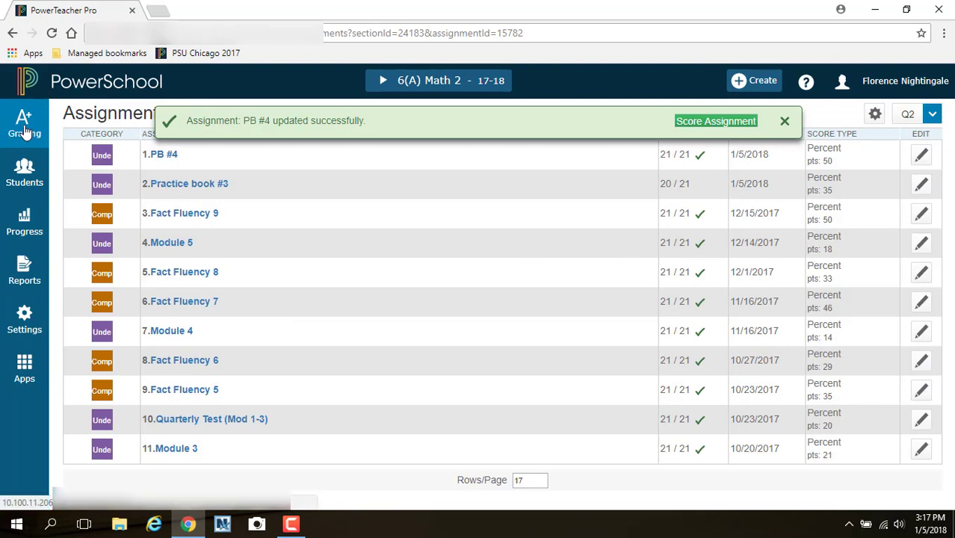
Step: View the Q2 standards grades for 6(A) Math 2, and recheck PB #4's selected standards, closing the assignment without saving
click(25, 131)
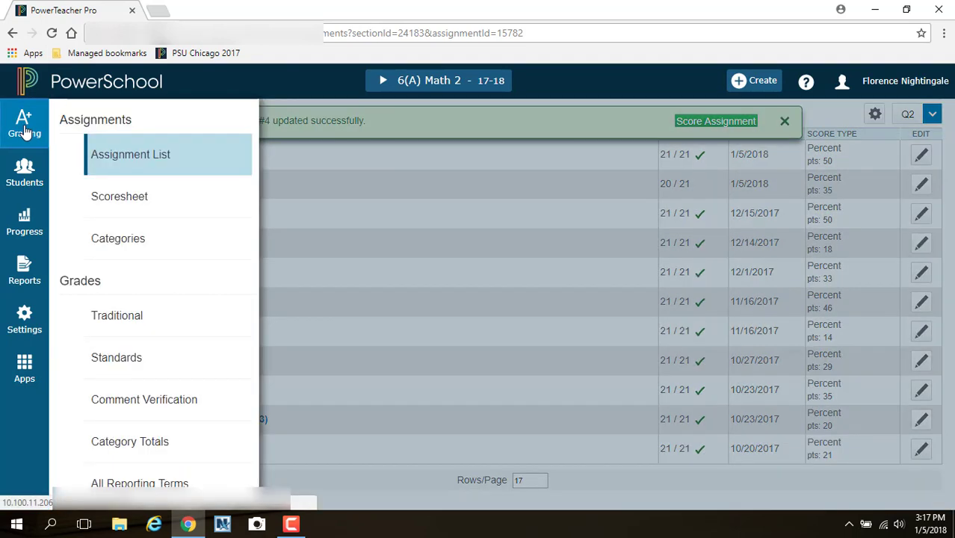
click(119, 358)
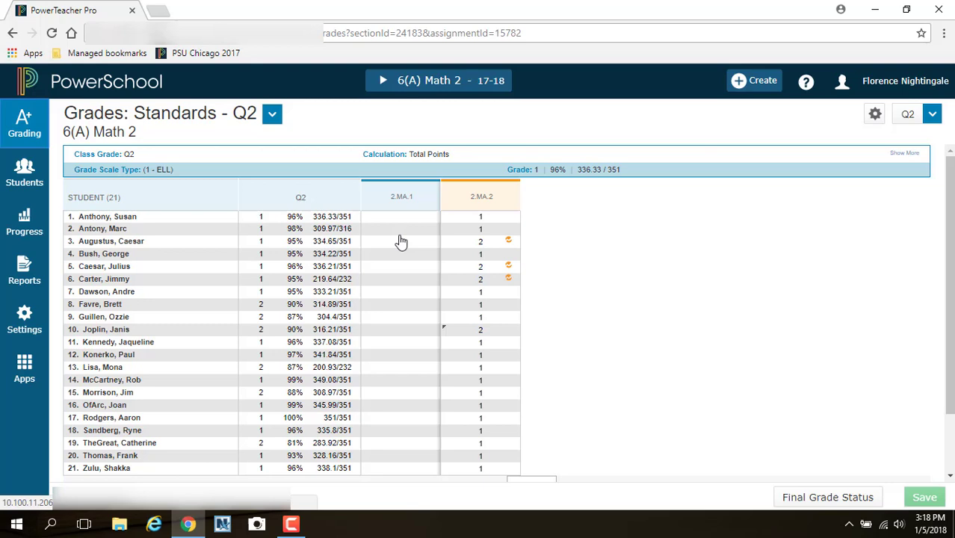
click(24, 125)
click(135, 151)
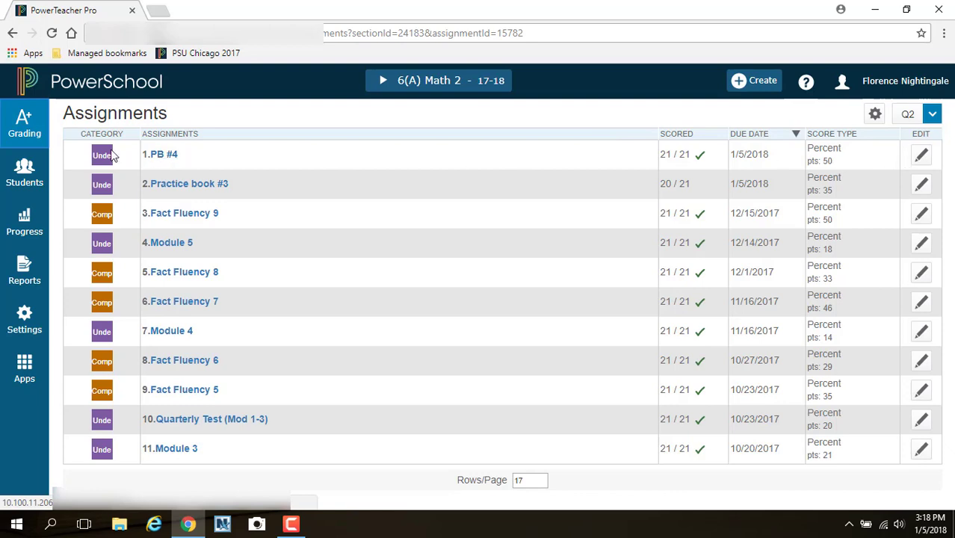
click(921, 156)
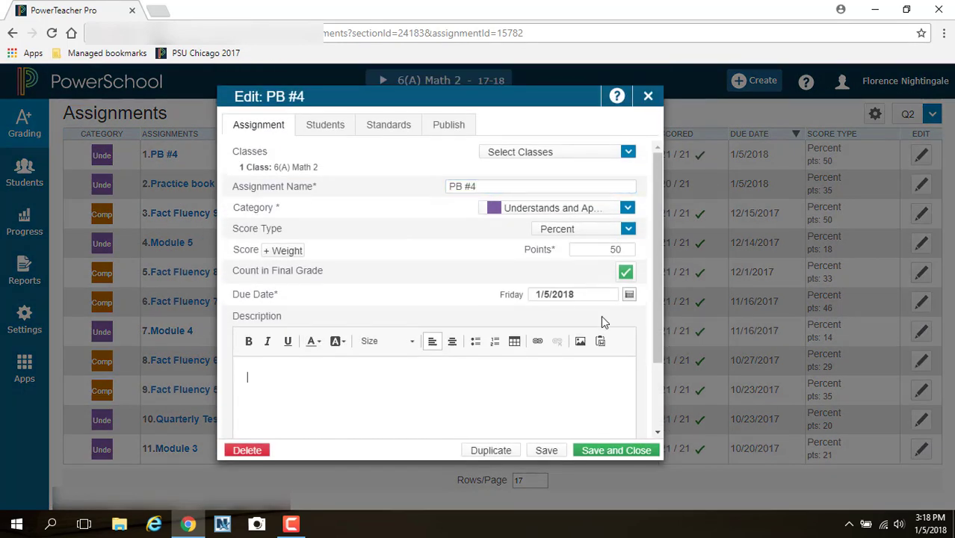
click(384, 123)
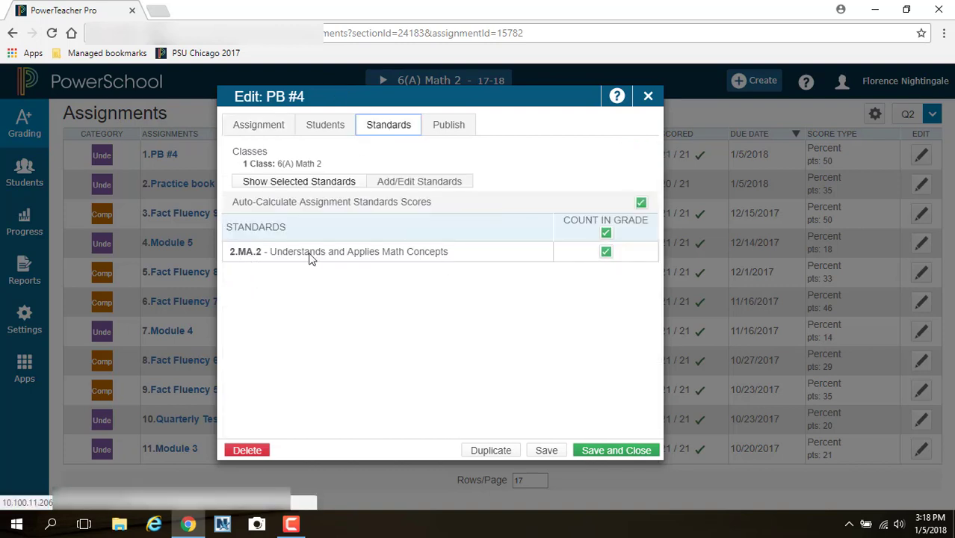
click(293, 188)
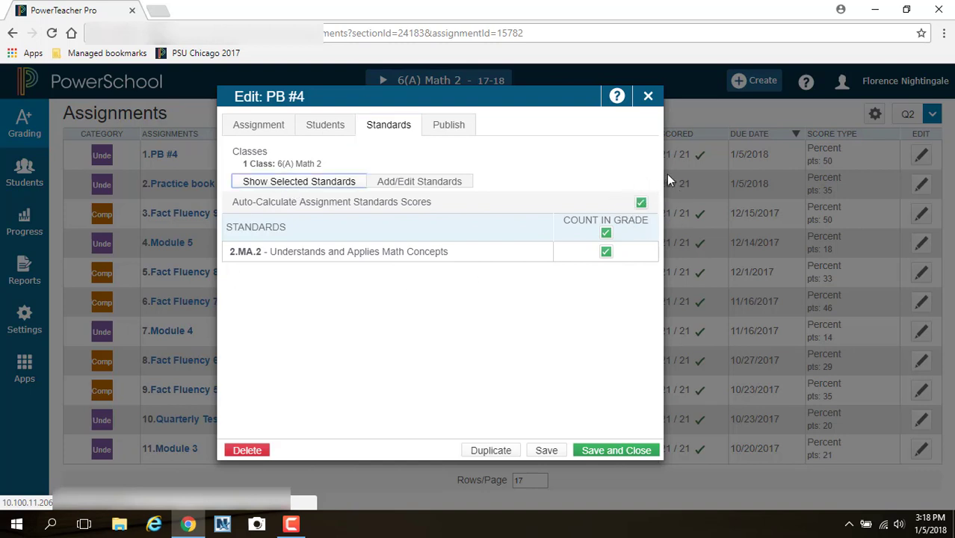
click(648, 96)
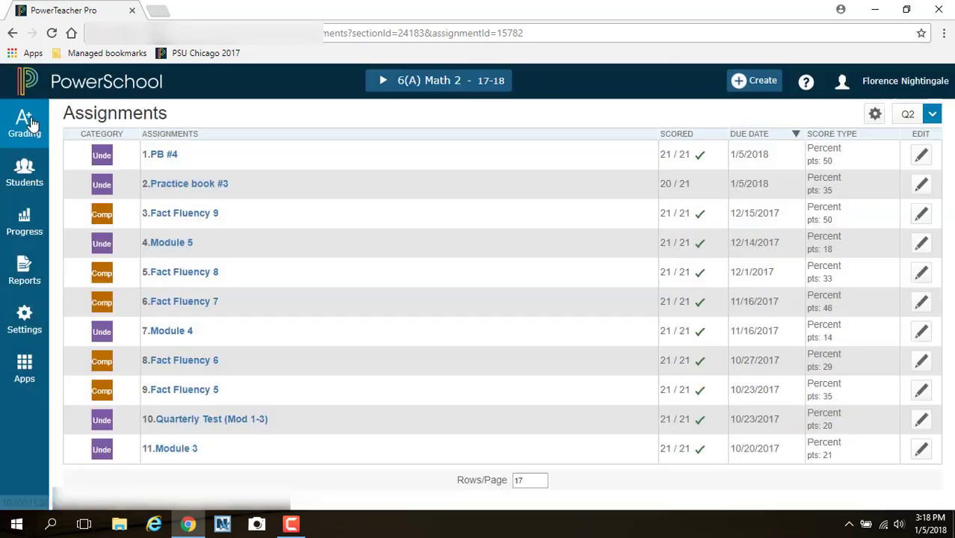
Step: Override student 14's Q2 standards grade under 2.MA.2 with a 2 and save the grades
click(31, 123)
click(103, 353)
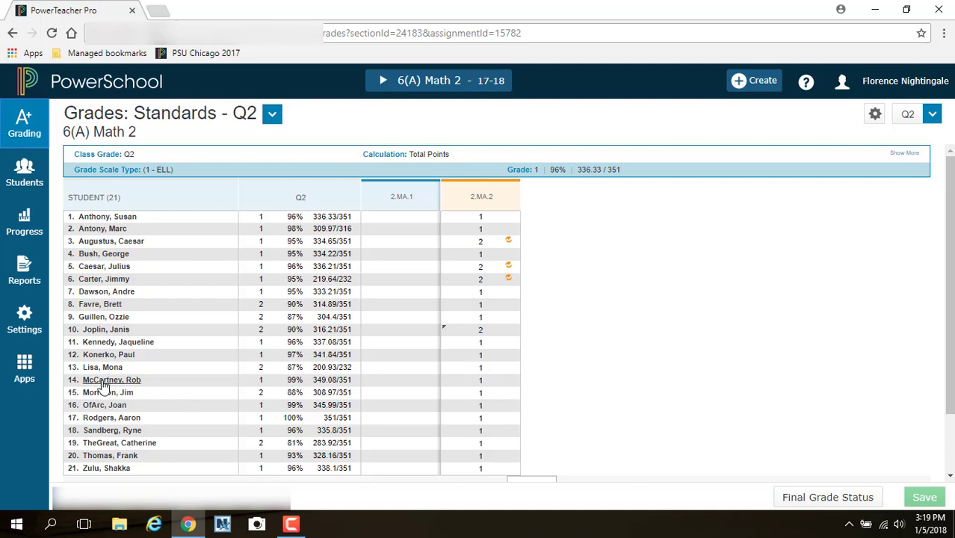
click(474, 382)
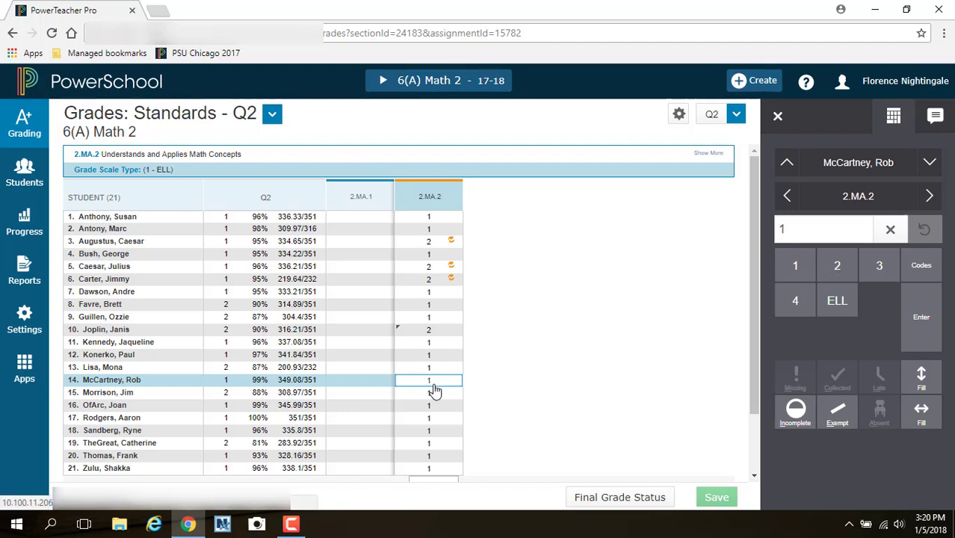
text(2)
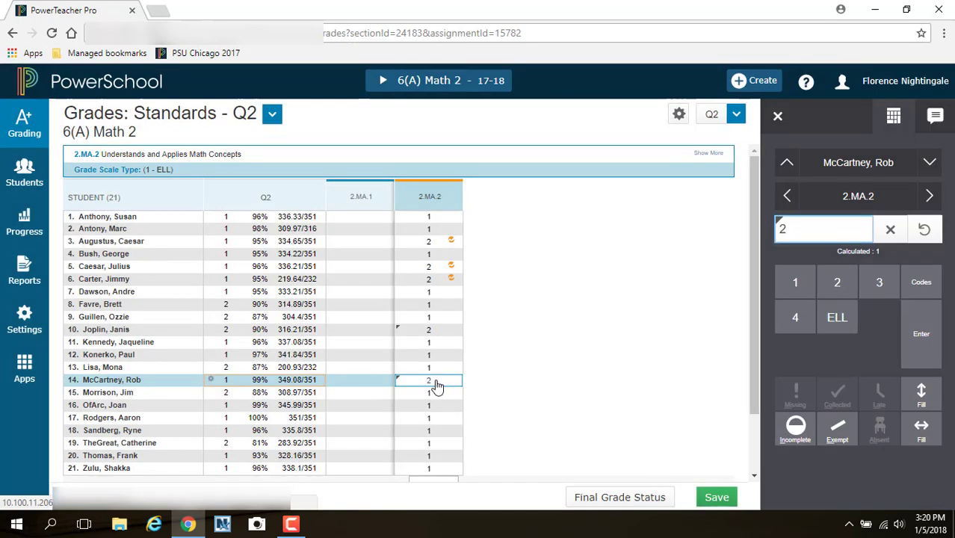
click(838, 286)
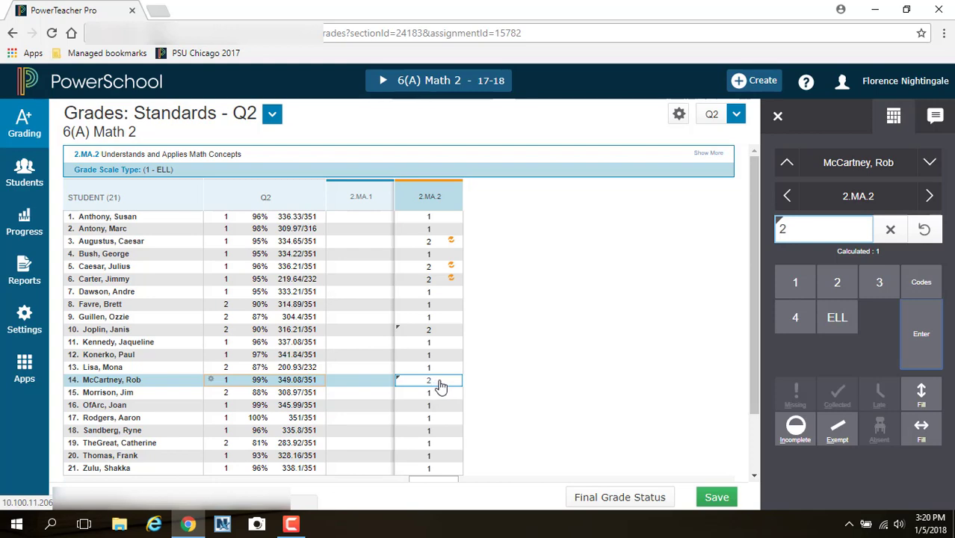
click(716, 498)
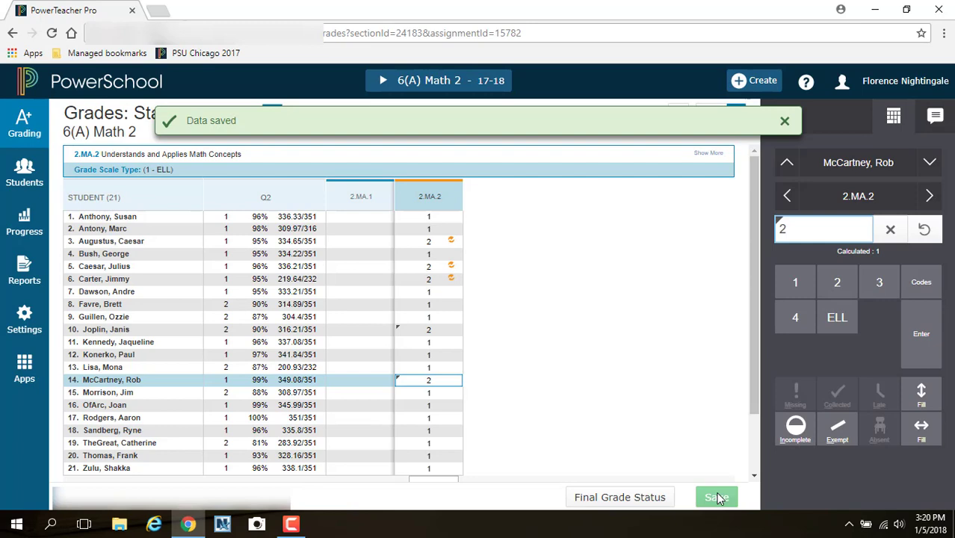
click(784, 121)
Step: View the Q2 scoresheet, and review the selected standards of PB #4 before saving and closing that assignment
click(24, 123)
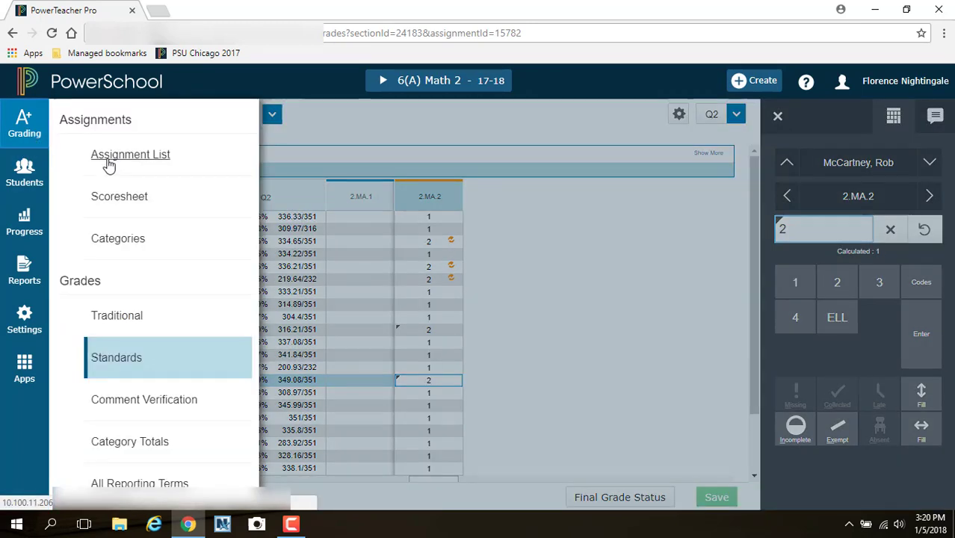
click(124, 196)
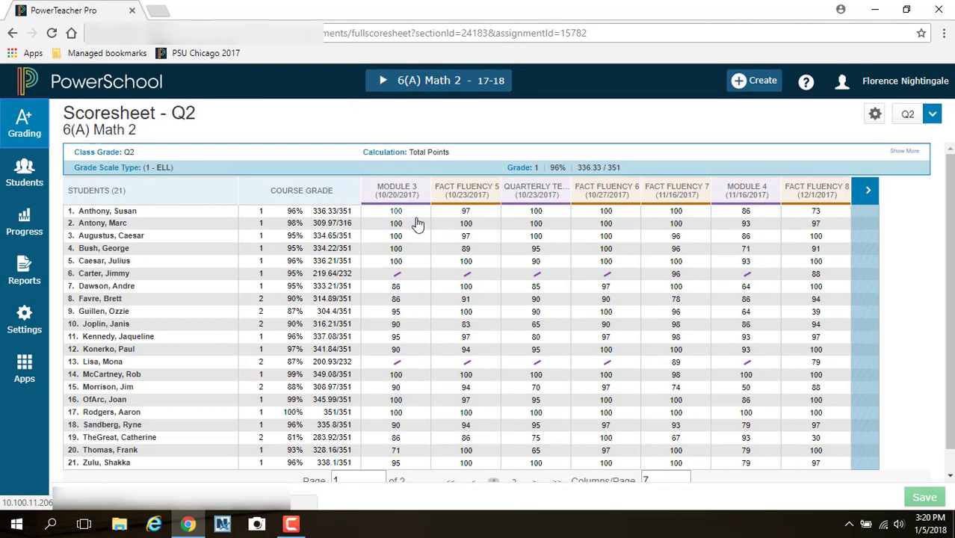
click(30, 127)
click(131, 154)
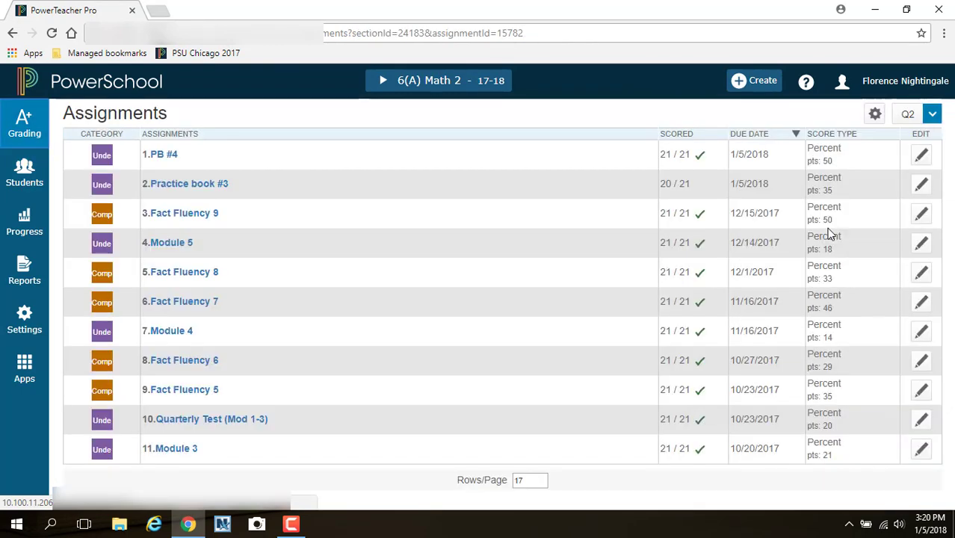
click(920, 157)
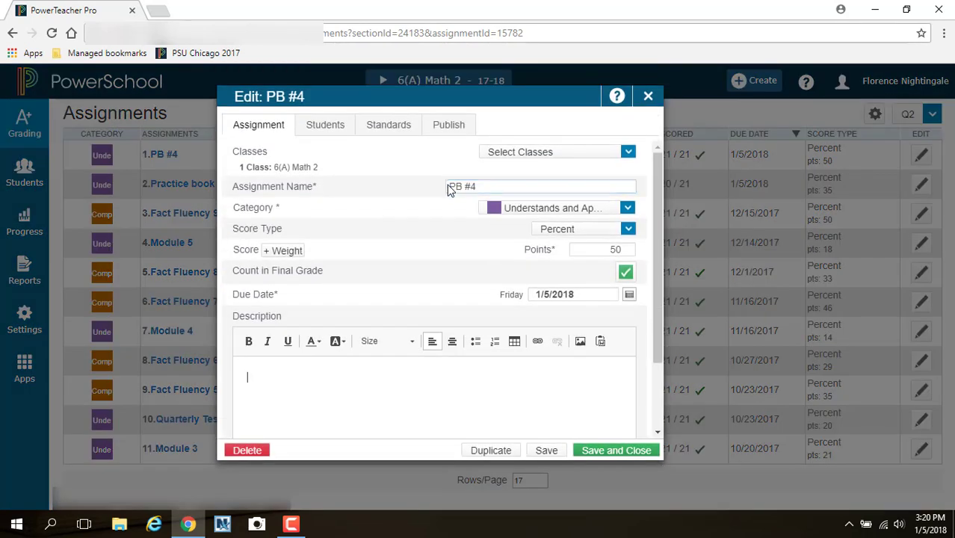
click(393, 124)
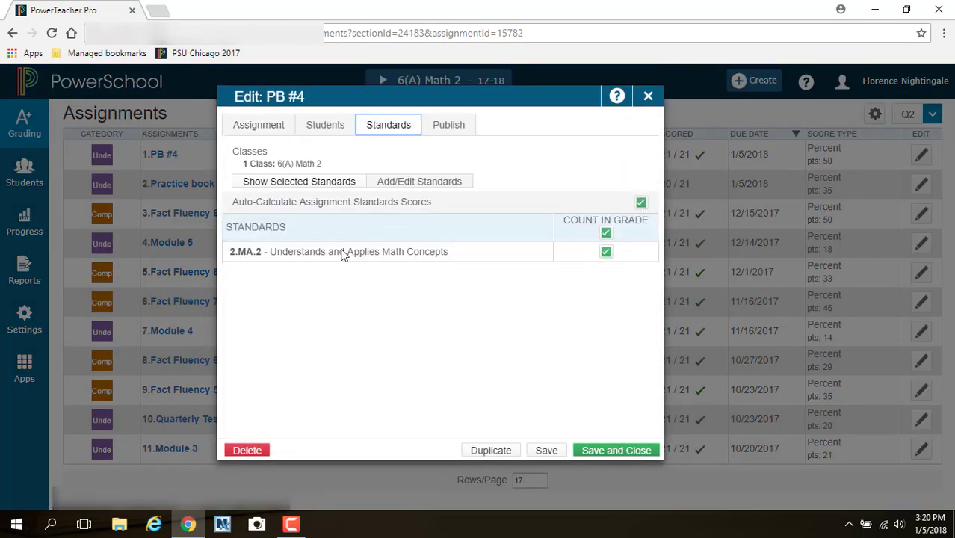
click(292, 182)
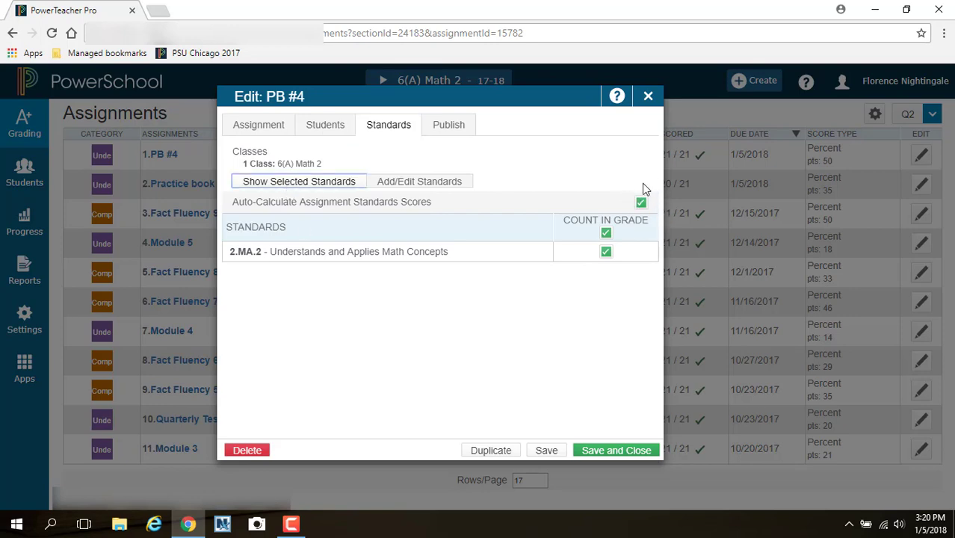
click(612, 448)
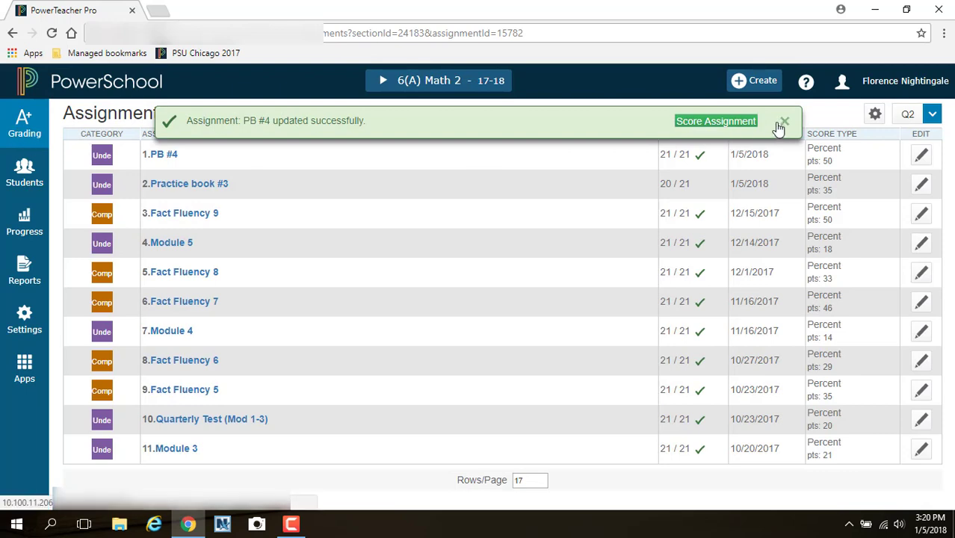
click(784, 121)
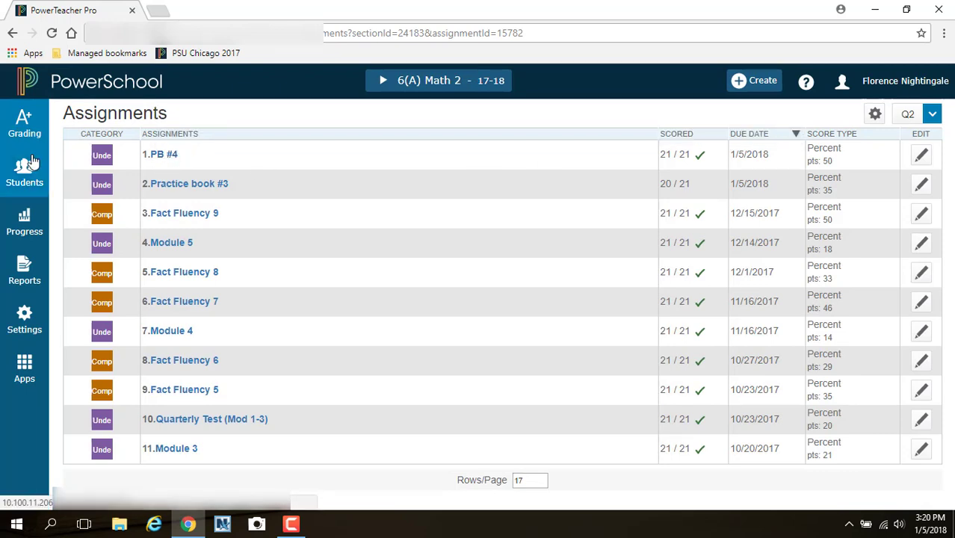
Step: View the Q2 standards grades for 6(A) Math 2, and return to the class's Q2 scoresheet
click(23, 126)
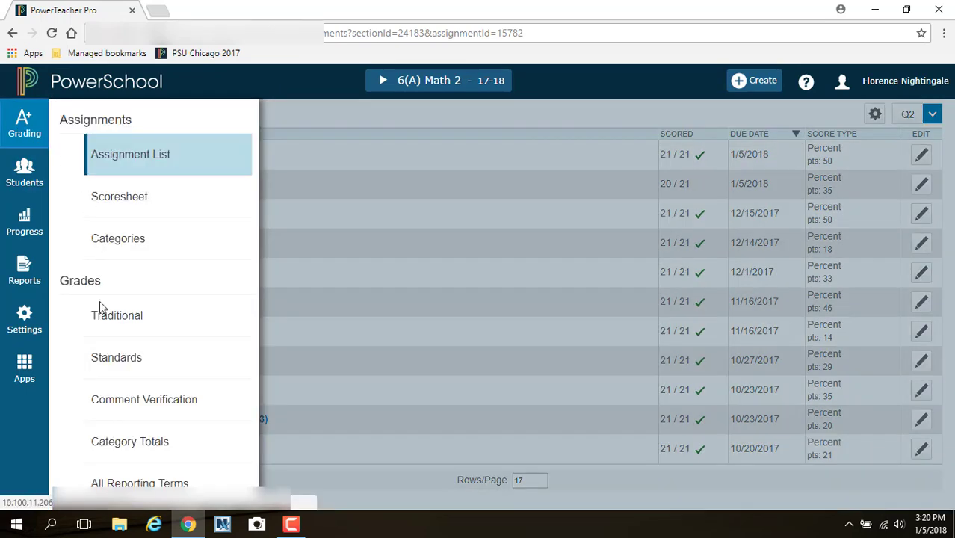
click(119, 364)
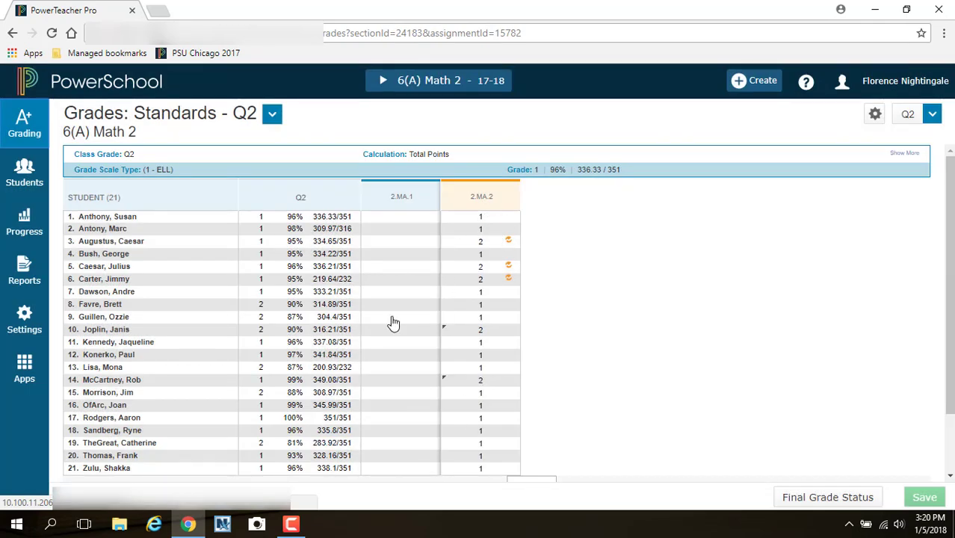
click(21, 123)
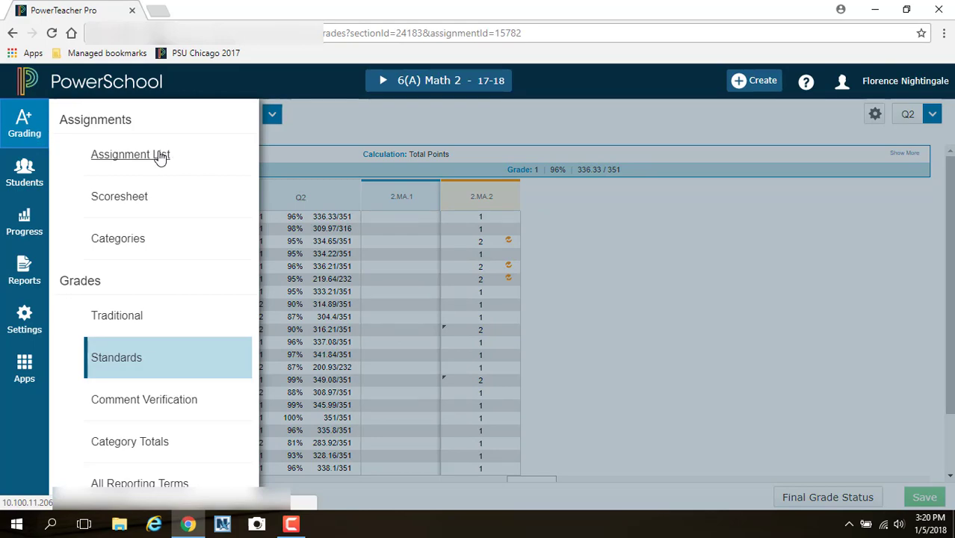
click(118, 202)
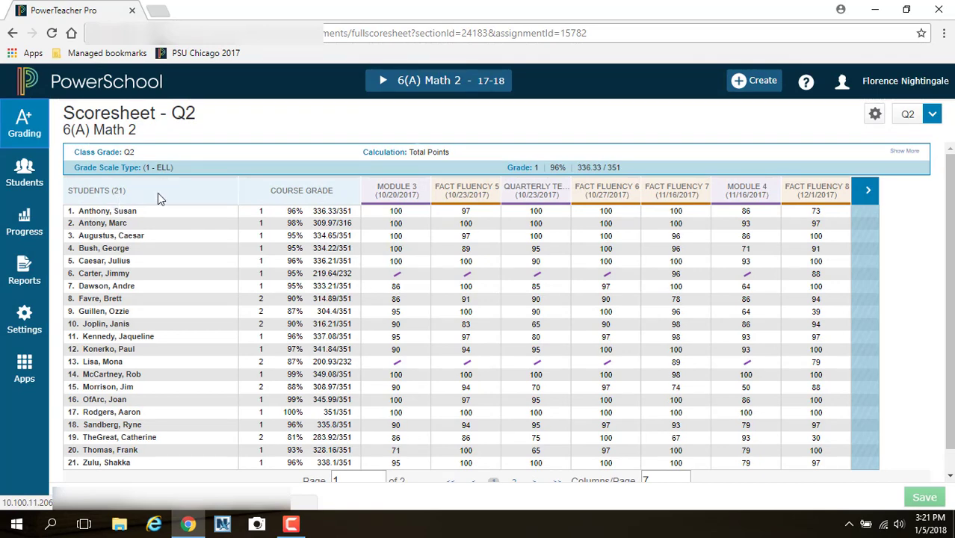
Step: Look over the available classes and reporting terms, keeping 6(A) Math 2 and Q2 selected
click(431, 80)
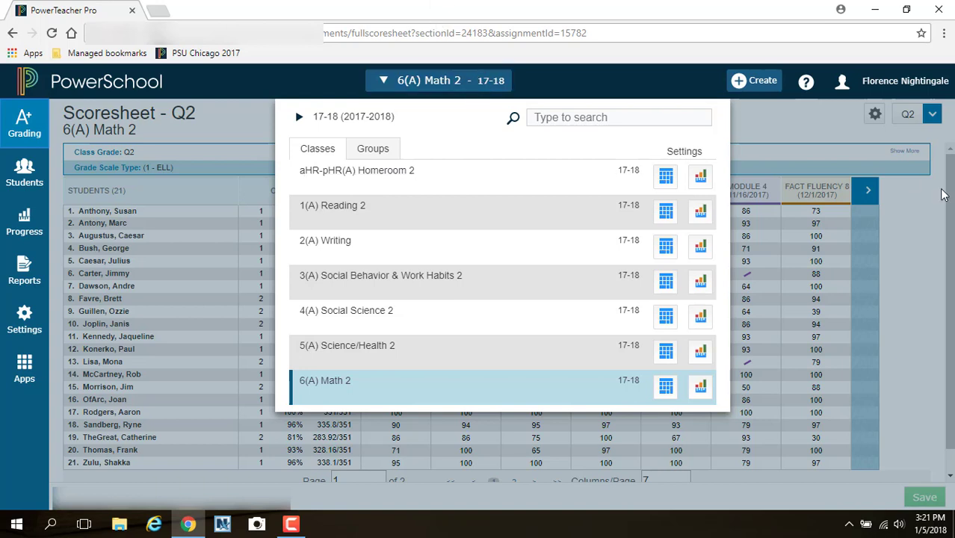
click(926, 207)
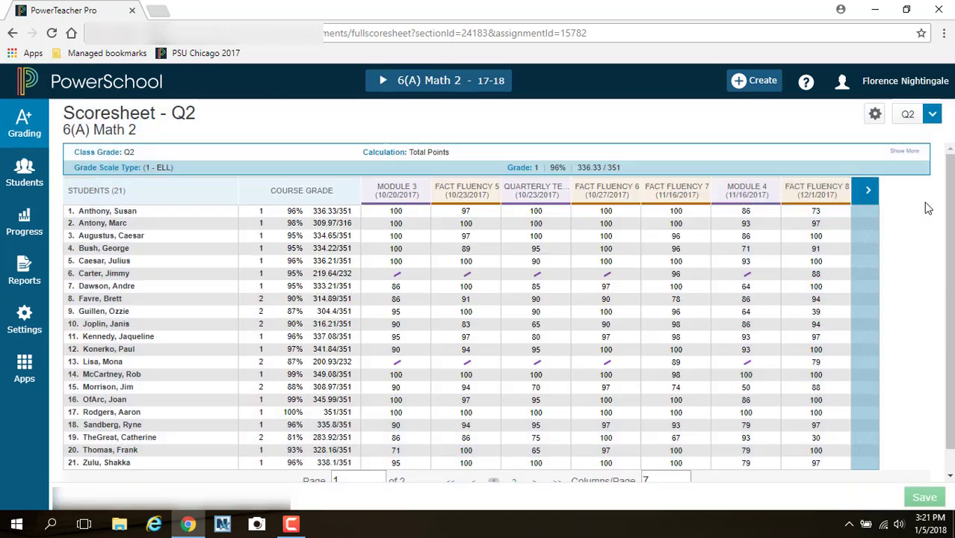
click(930, 115)
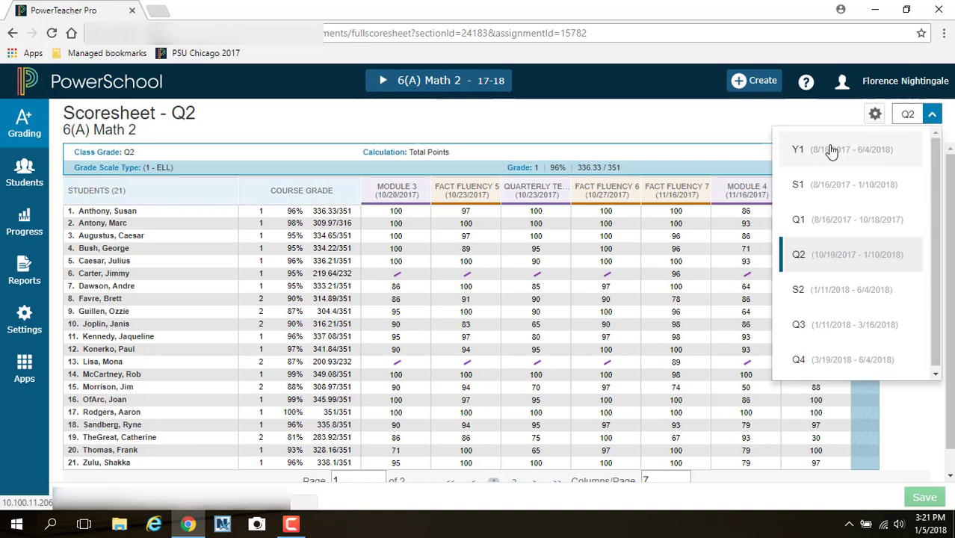
click(824, 263)
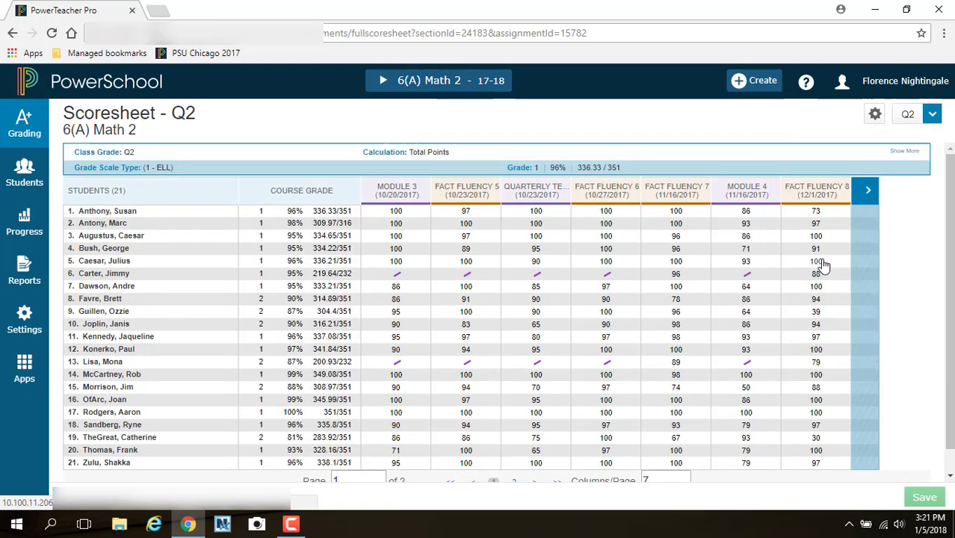
Step: Switch to the 1(A) Reading 2 class and display its Q2 scoresheet
click(425, 84)
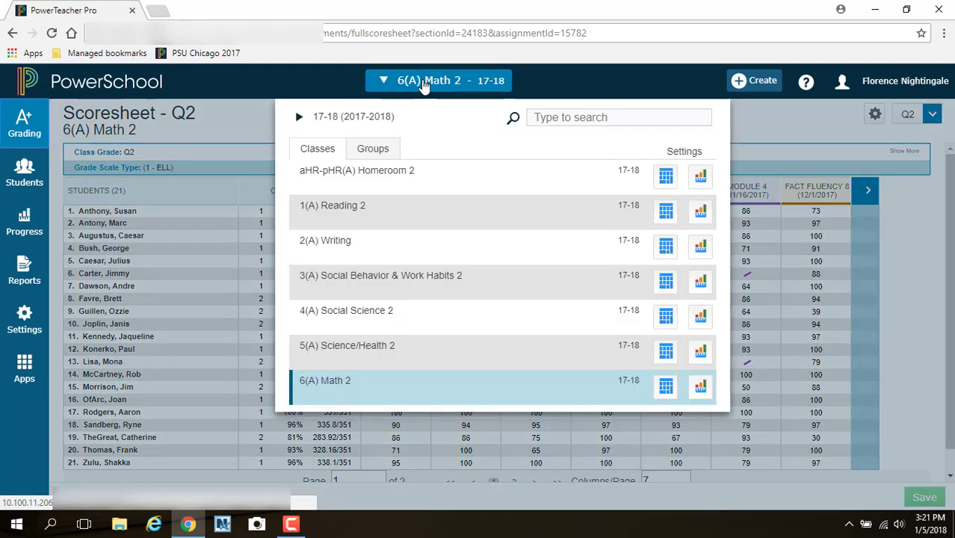
click(334, 206)
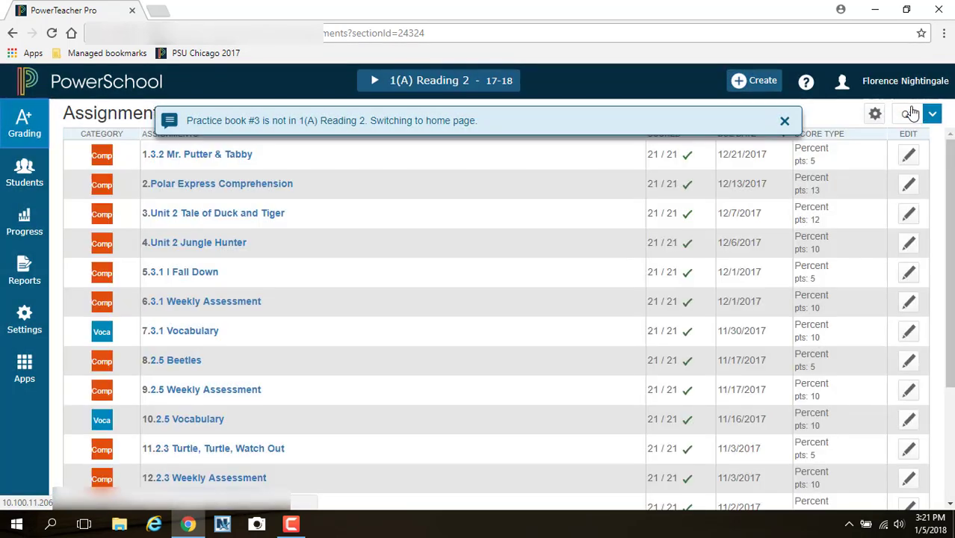
click(30, 125)
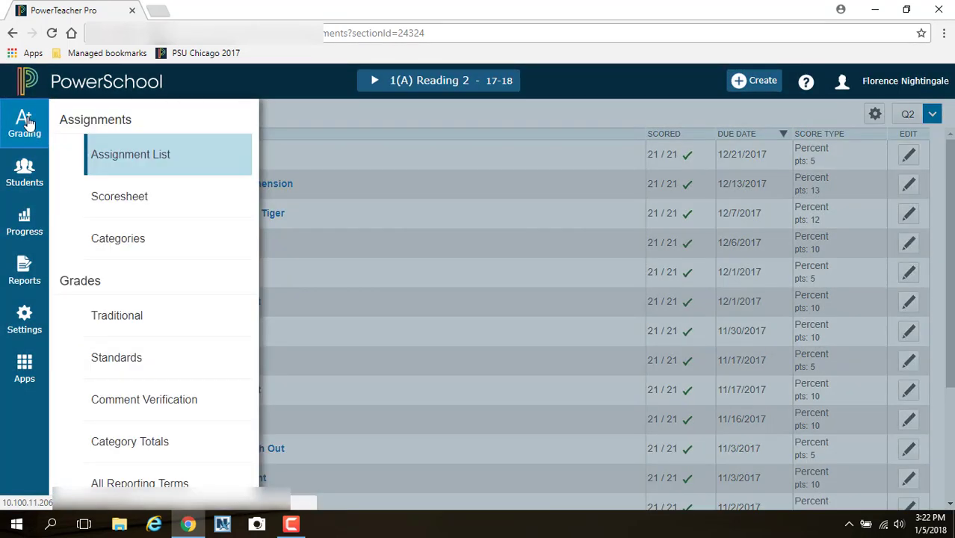
click(121, 198)
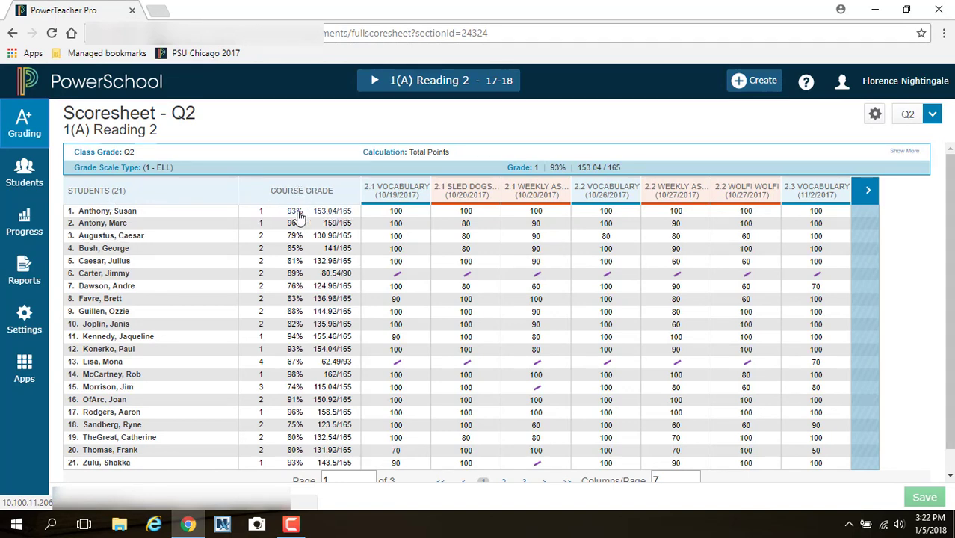
Step: Comment on student 1's Q2 course grade with the student's first name followed by "is a very good student", and save
click(296, 213)
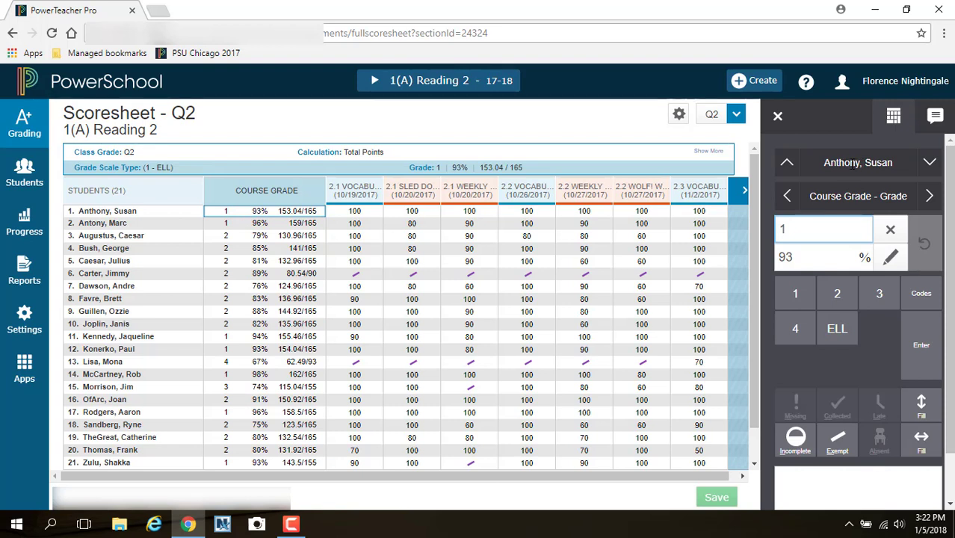
click(823, 487)
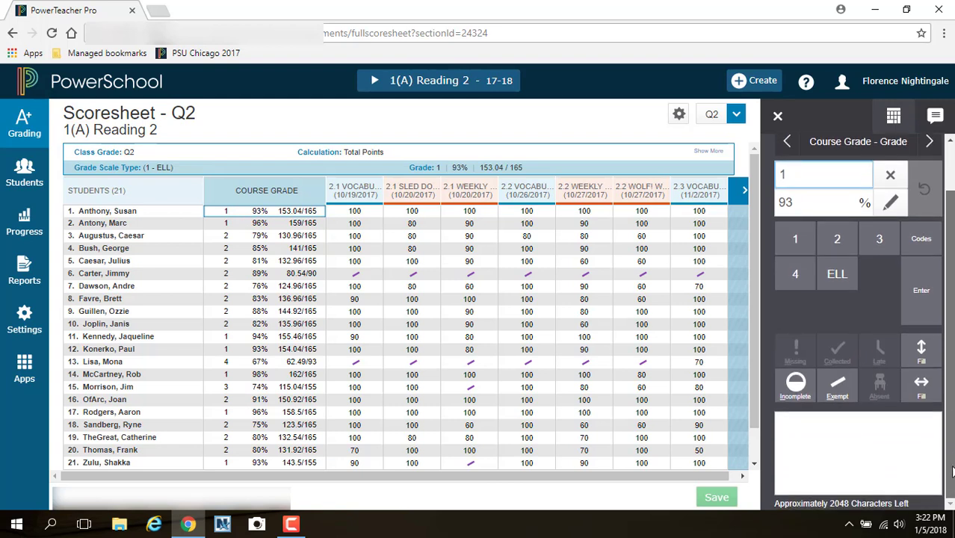
click(807, 429)
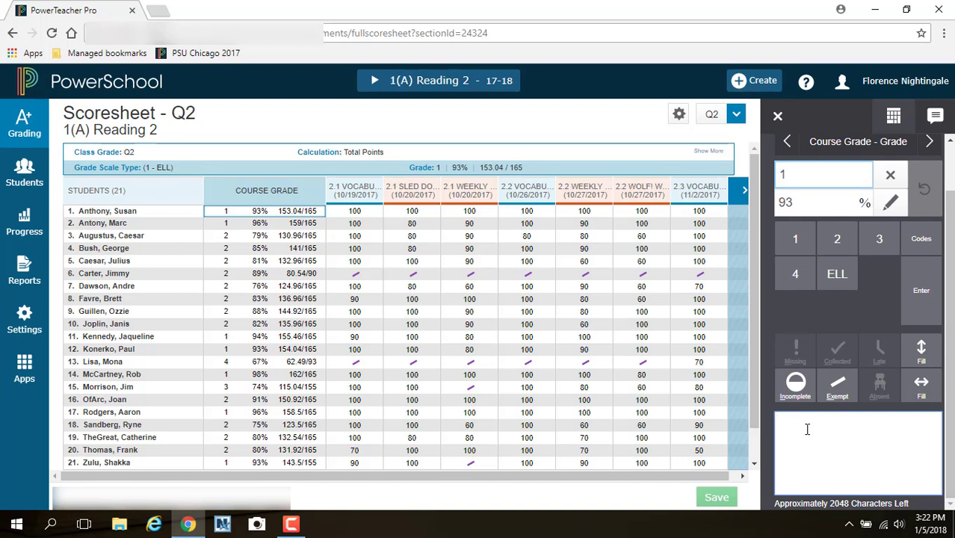
text(Susan is)
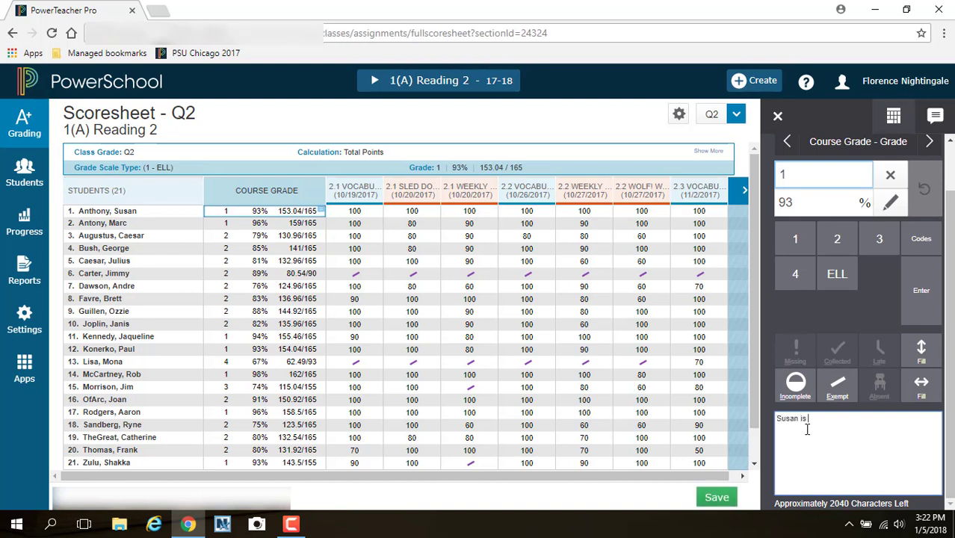
text( a very good student)
click(717, 497)
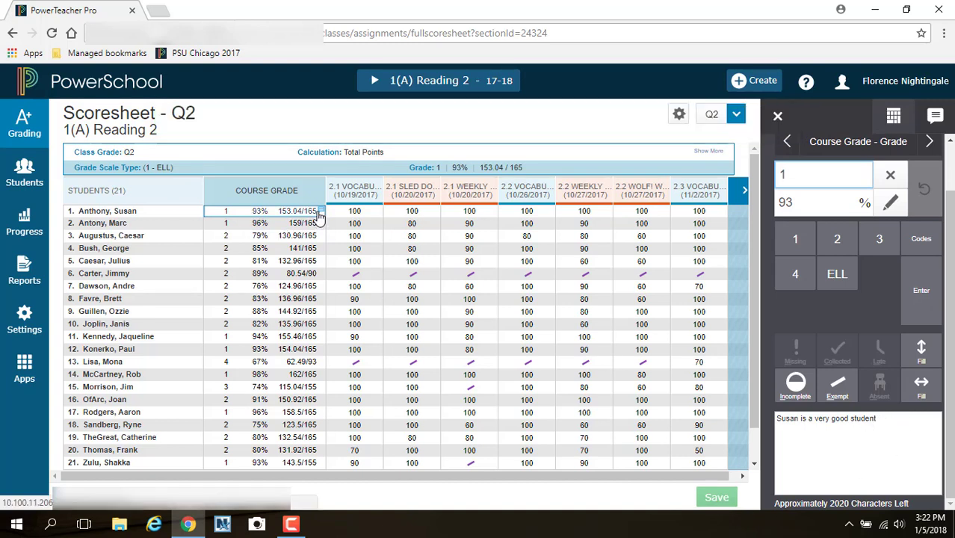
Step: Check the saved course grade comment of student 1 against student 2's course grade entry
click(295, 222)
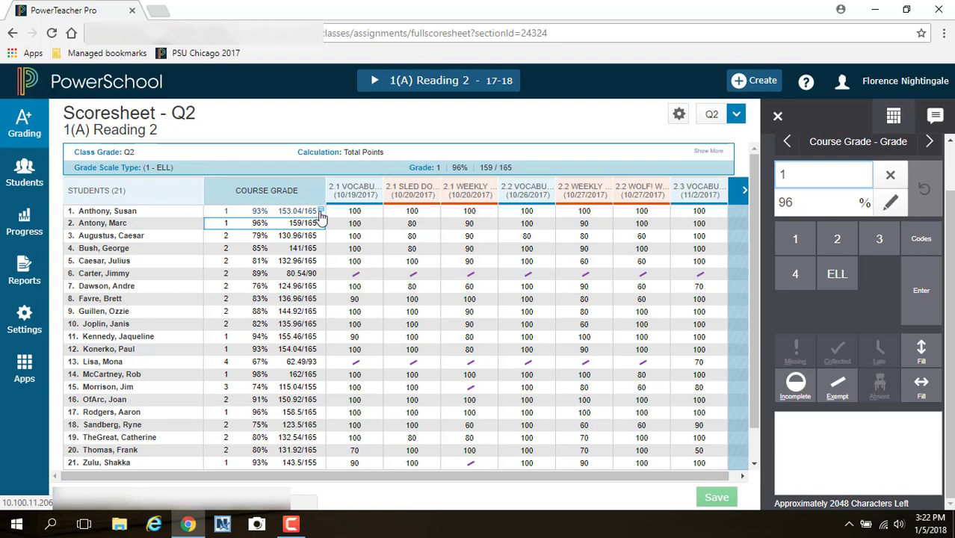
click(263, 211)
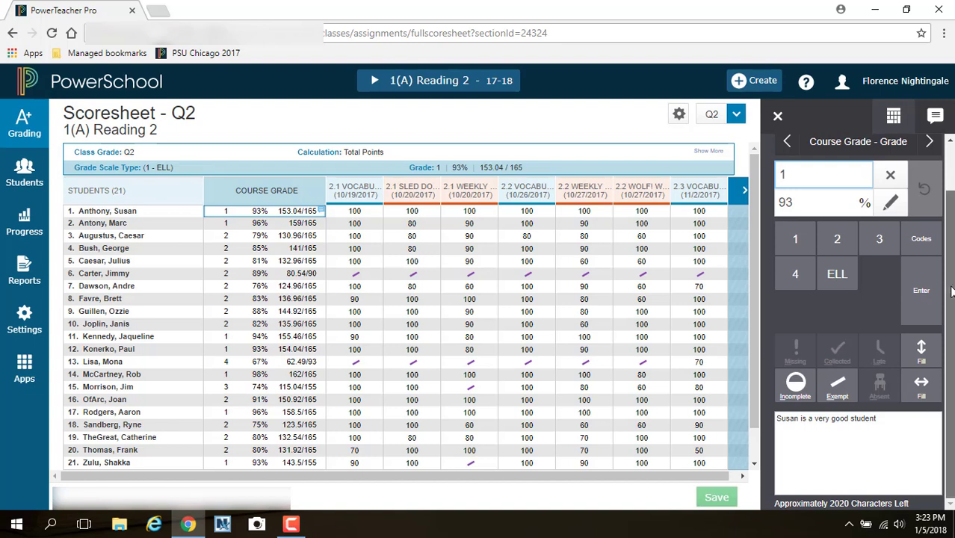
scroll(951, 280, up, 1)
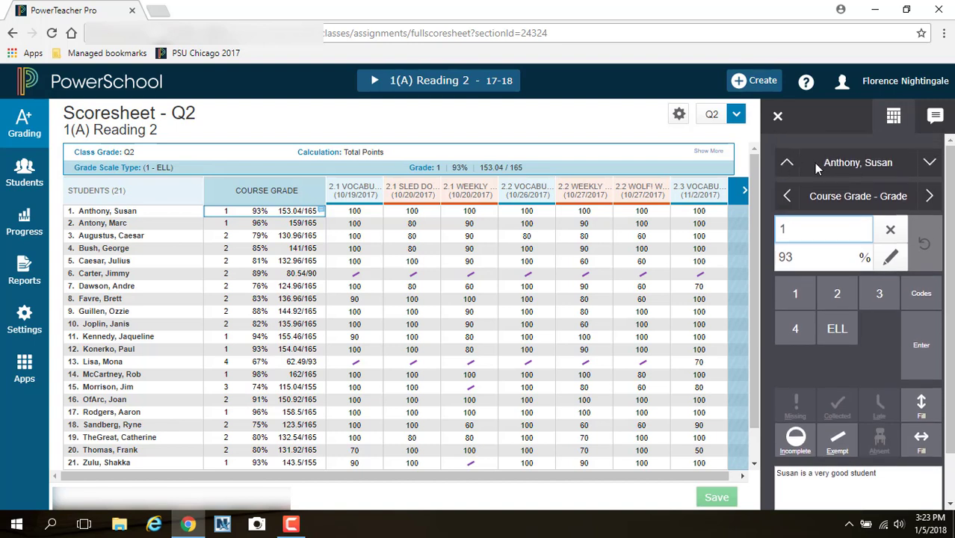
Step: Add the comment bank entries "Doesn't use time wisely." and "Not working to full potential." to student 3's course grade, and save
click(929, 164)
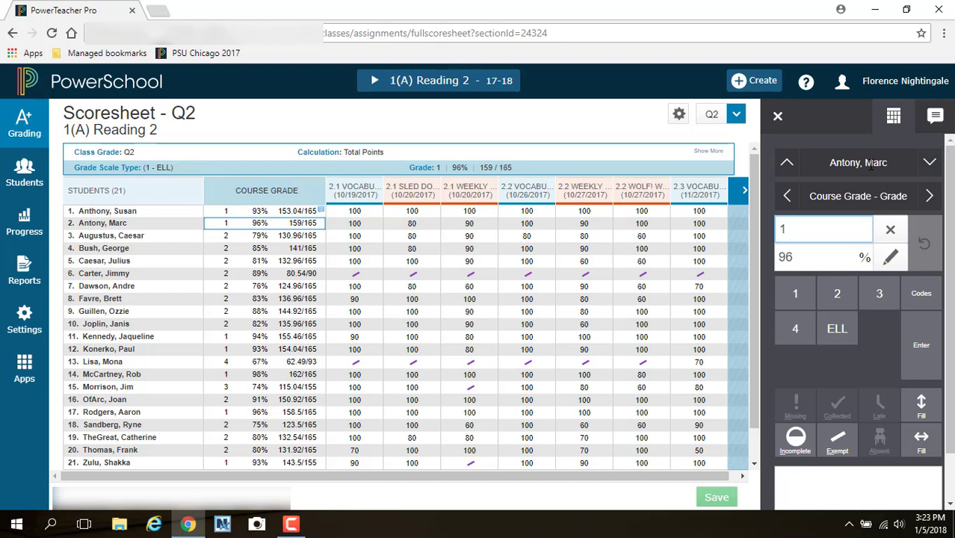
click(929, 165)
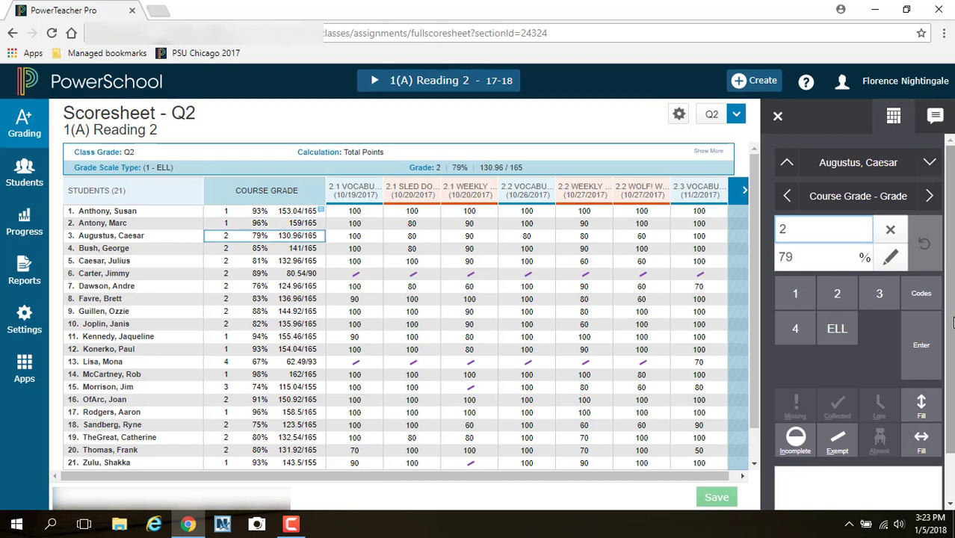
scroll(953, 321, down, 1)
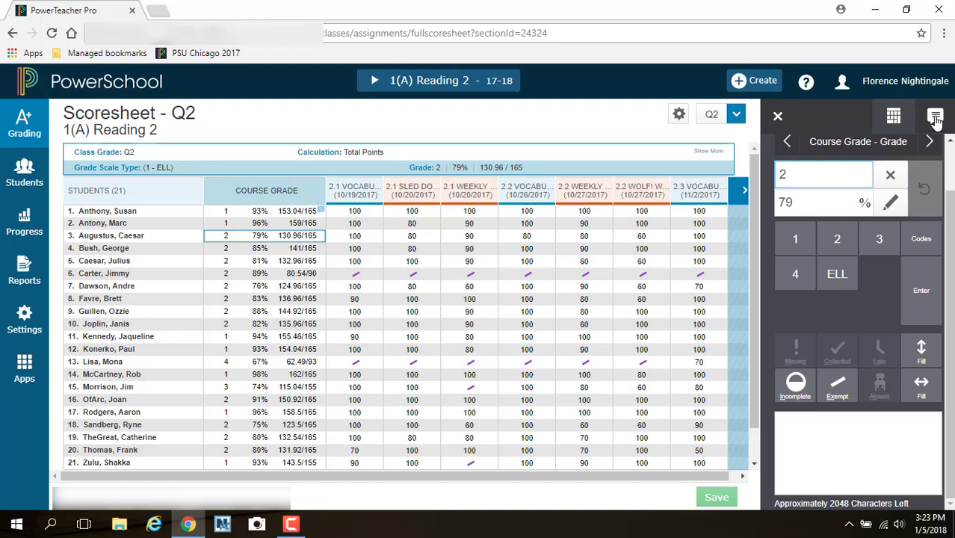
click(935, 118)
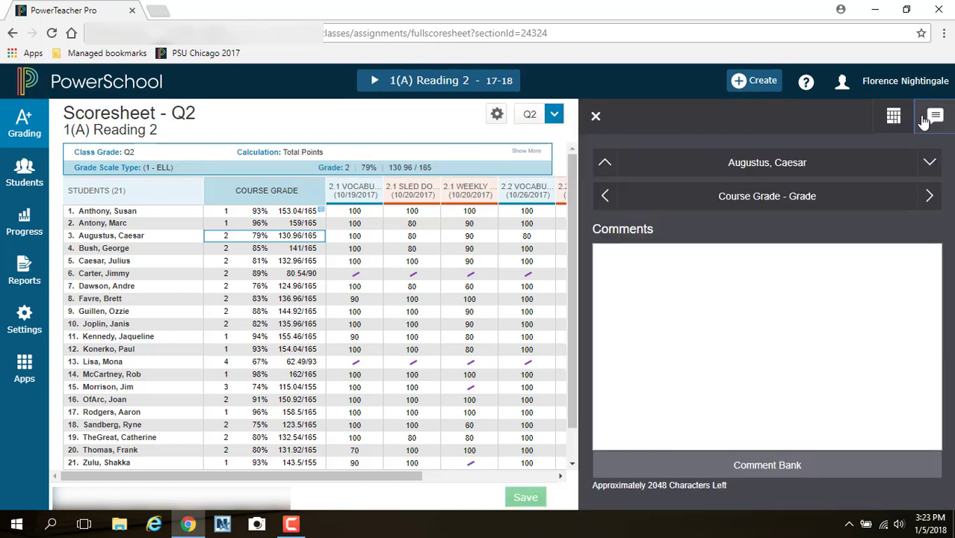
click(746, 465)
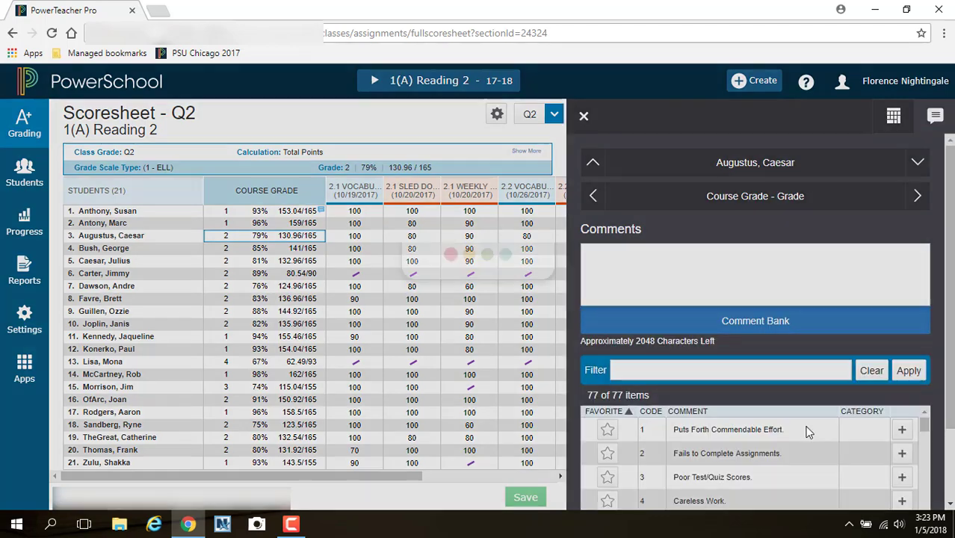
scroll(687, 374, down, 2)
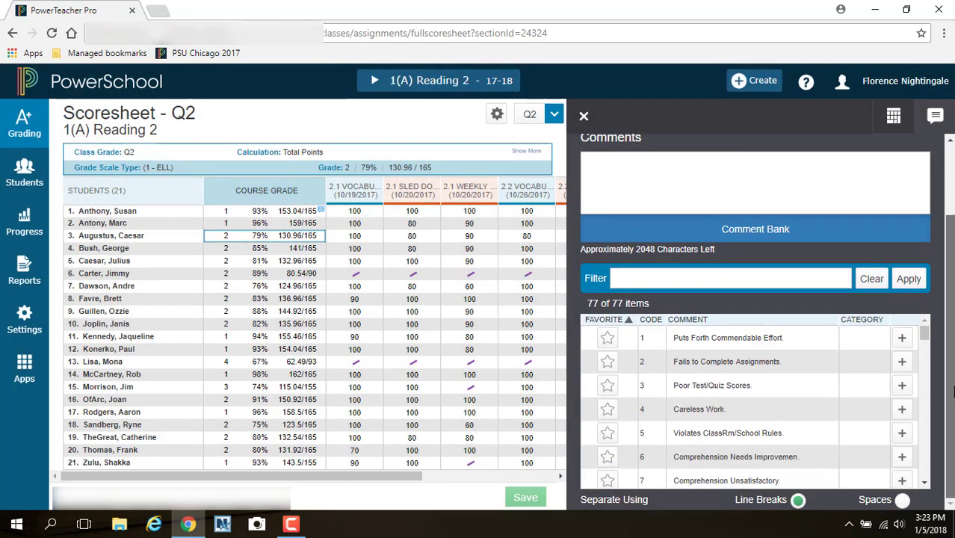
scroll(719, 344, down, 10)
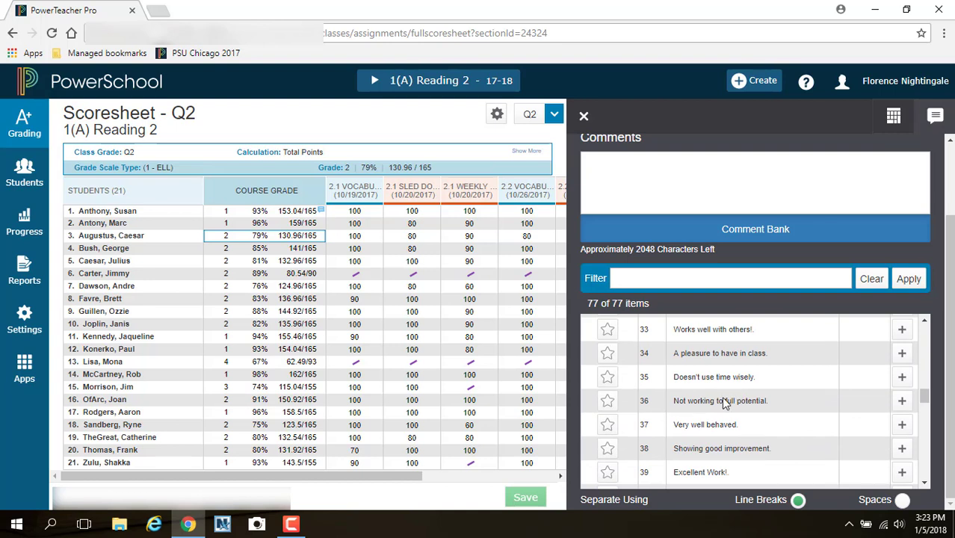
click(902, 378)
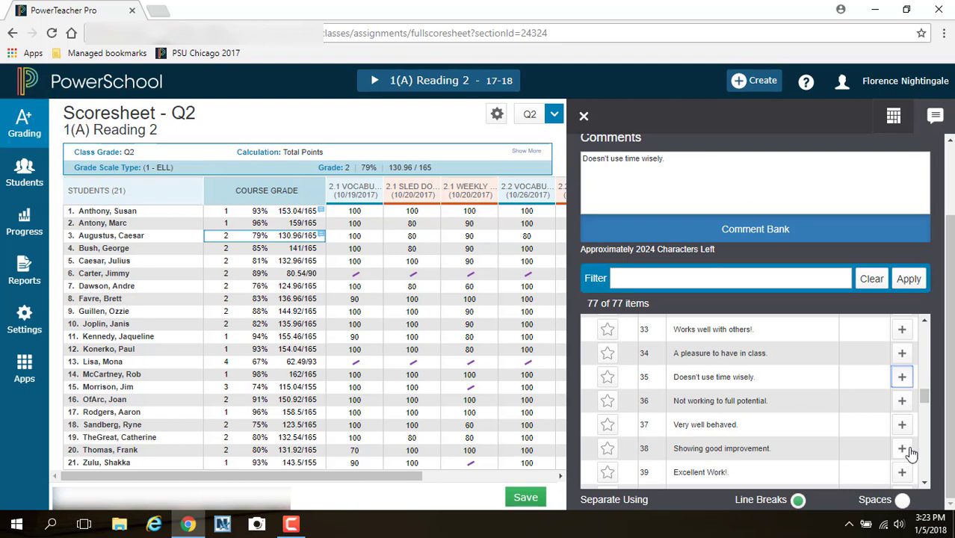
click(902, 402)
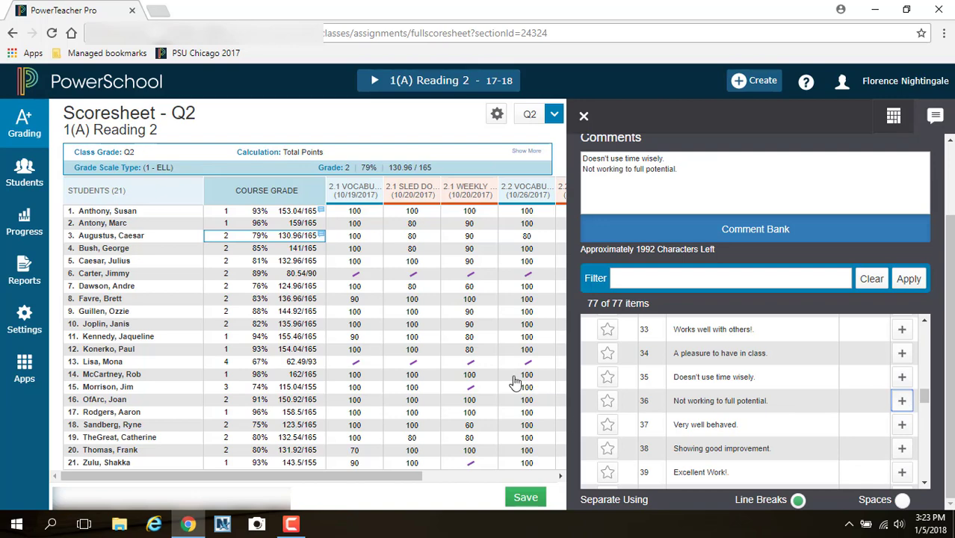
click(526, 500)
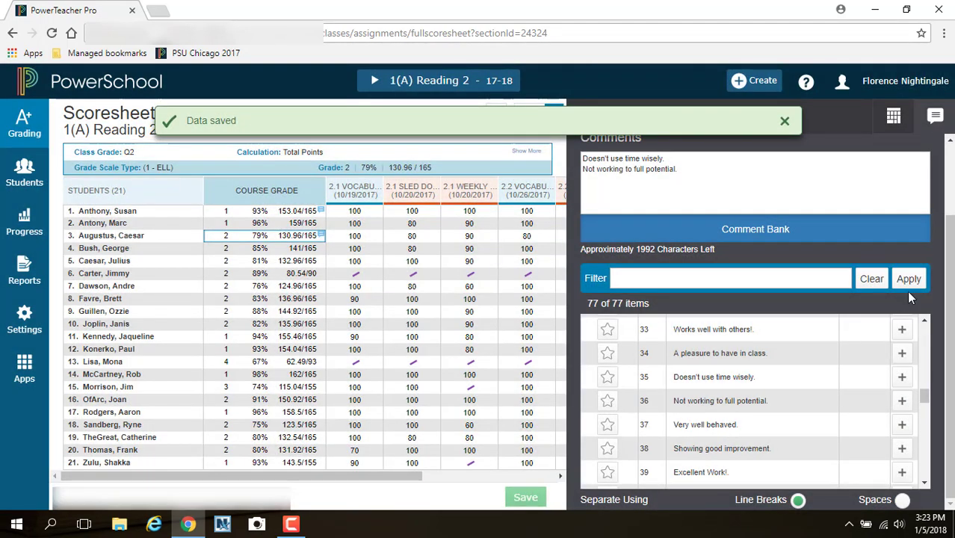
click(784, 123)
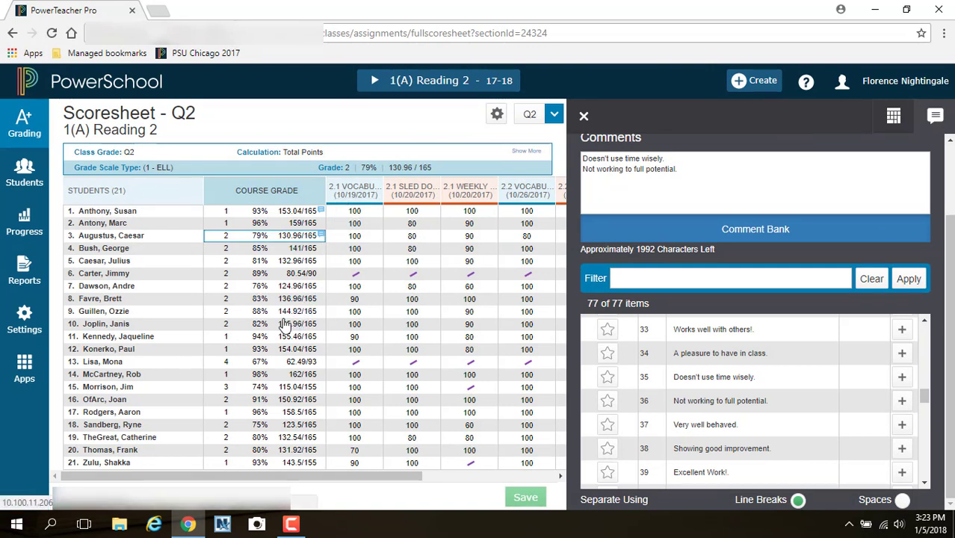
Step: Write "Making much better progress as the quarter went along. keep up the good work." as student 10's Q2 course grade comment
click(244, 327)
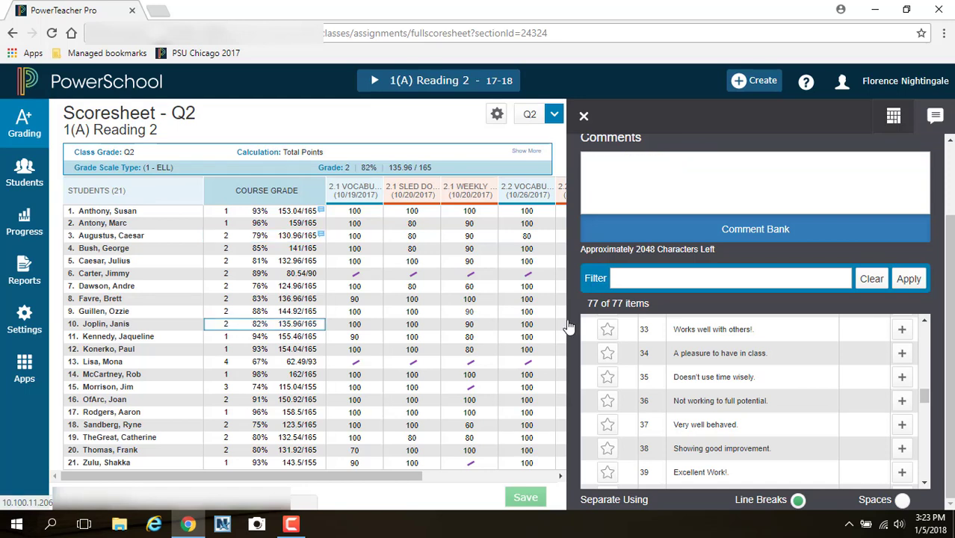
click(632, 181)
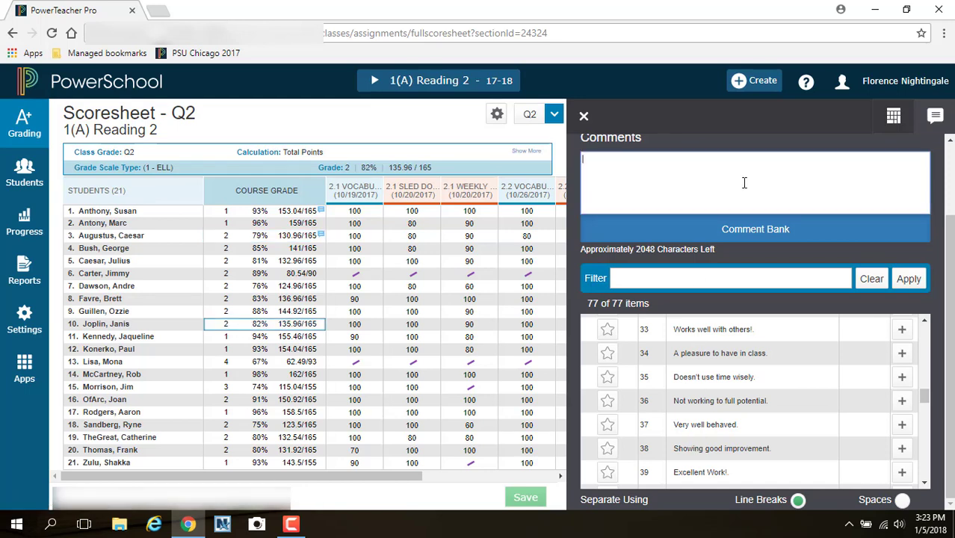
scroll(744, 182, up, 1)
scroll(951, 388, down, 1)
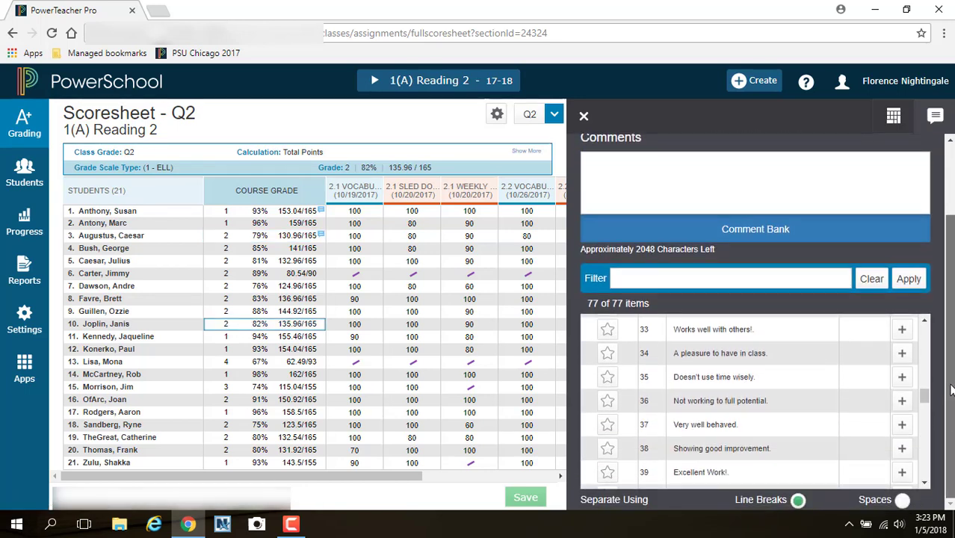
scroll(950, 389, up, 1)
click(633, 255)
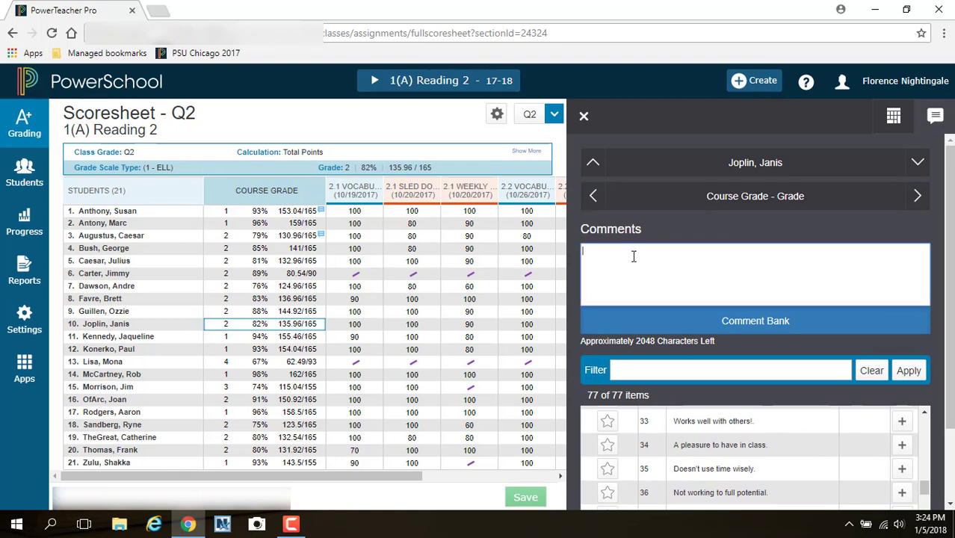
text(Maki)
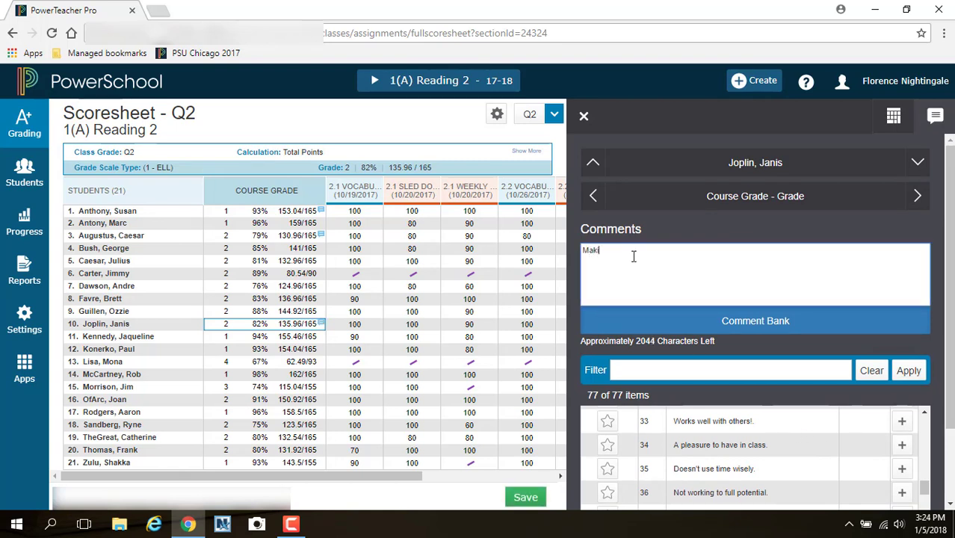
text(ng much better progress as the quarter wen)
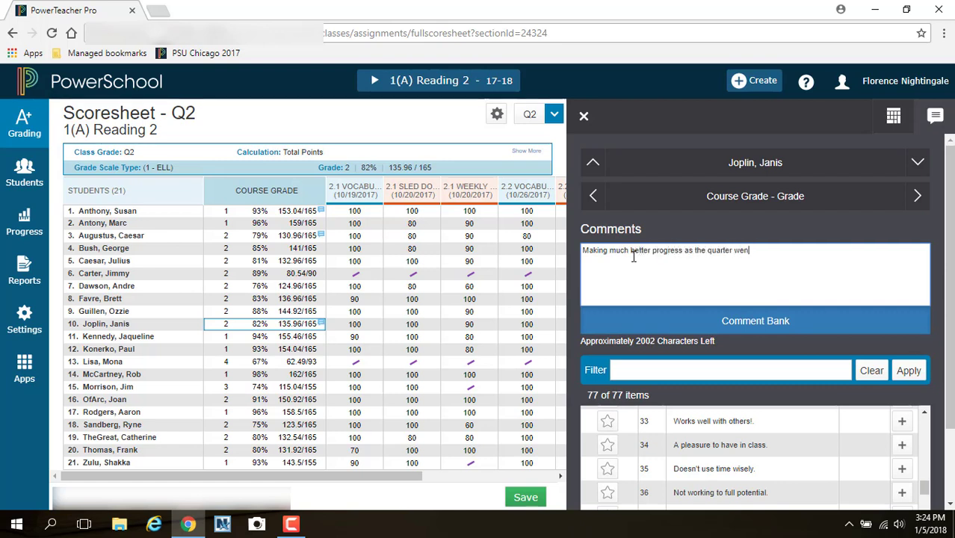
text(t along.)
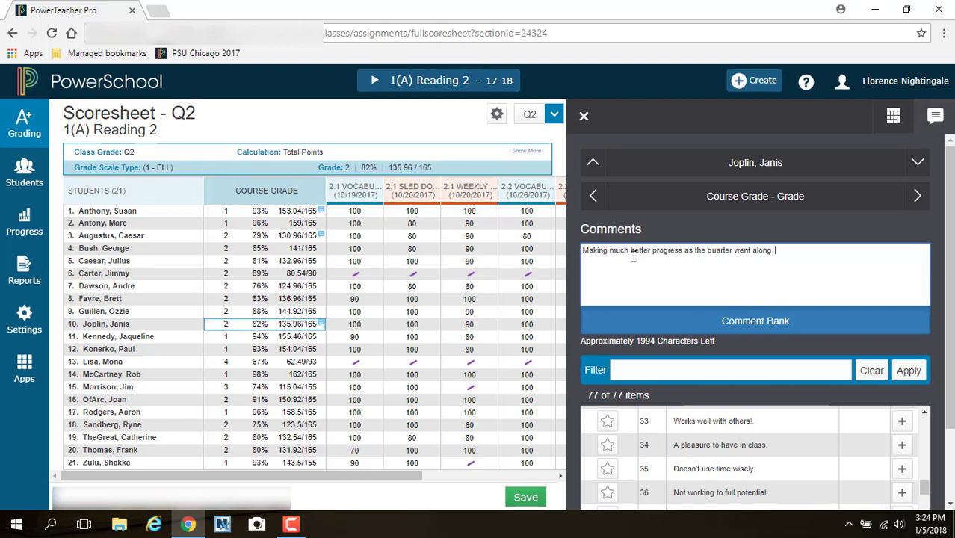
text( keep up the good)
key(BackSpace)
key(BackSpace)
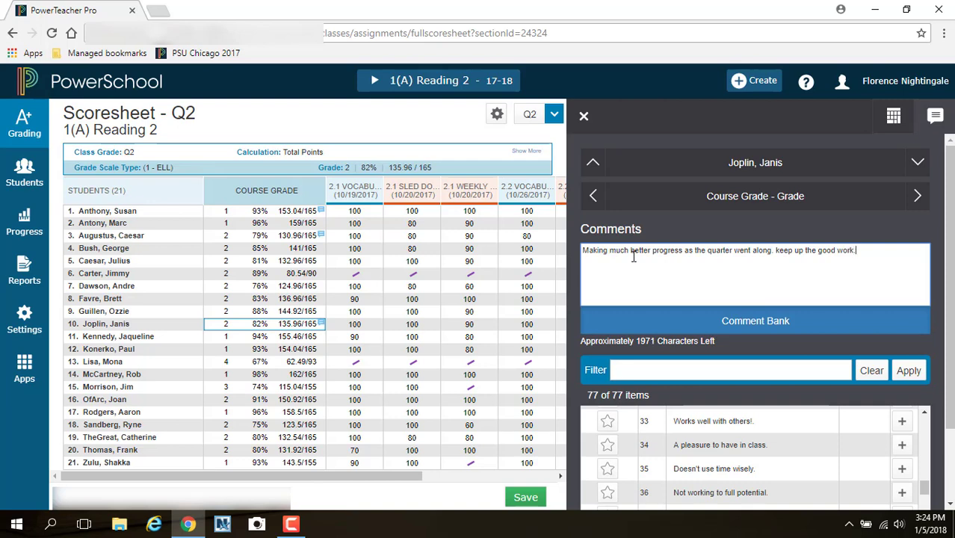
Step: Save student 10's course grade comment and close the comment pane to return to the full scoresheet
scroll(844, 280, down, 1)
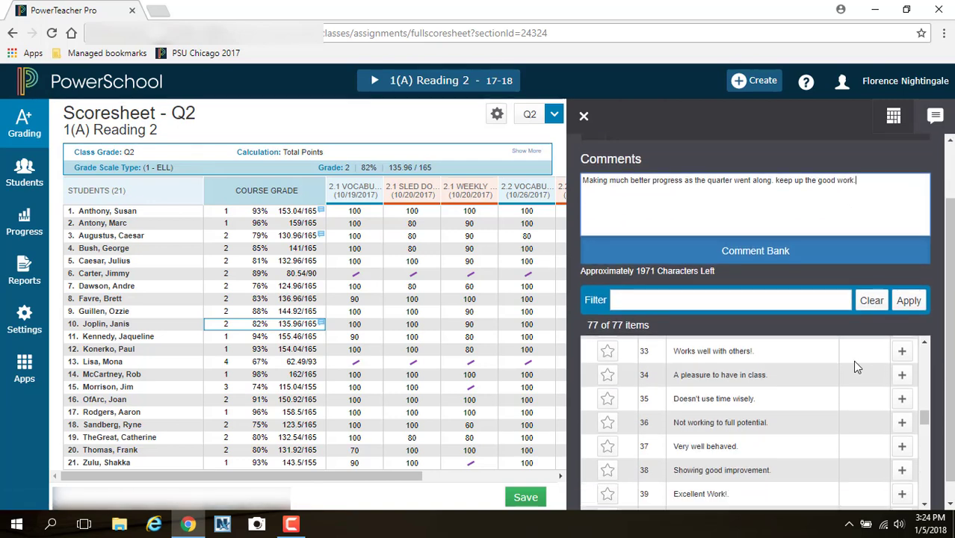
scroll(852, 360, down, 2)
scroll(794, 403, down, 2)
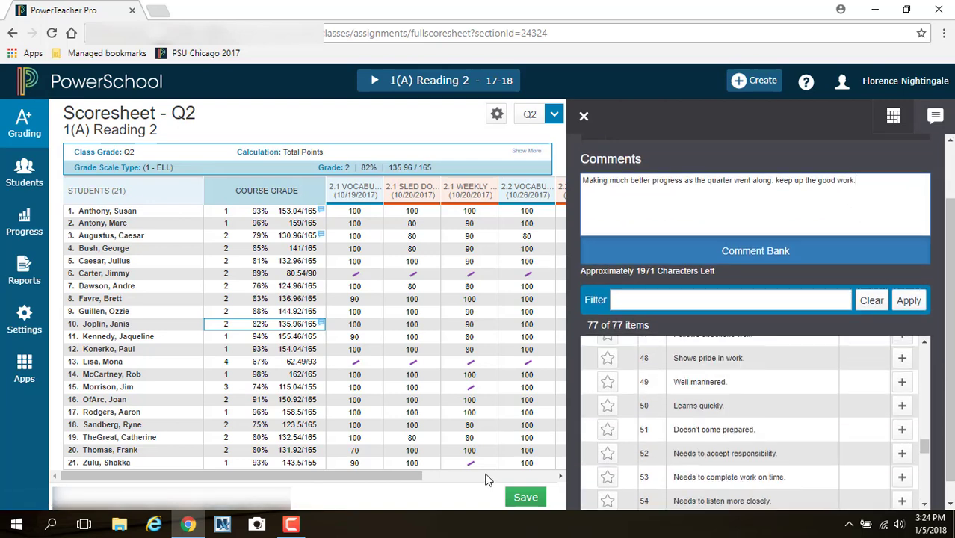
click(527, 499)
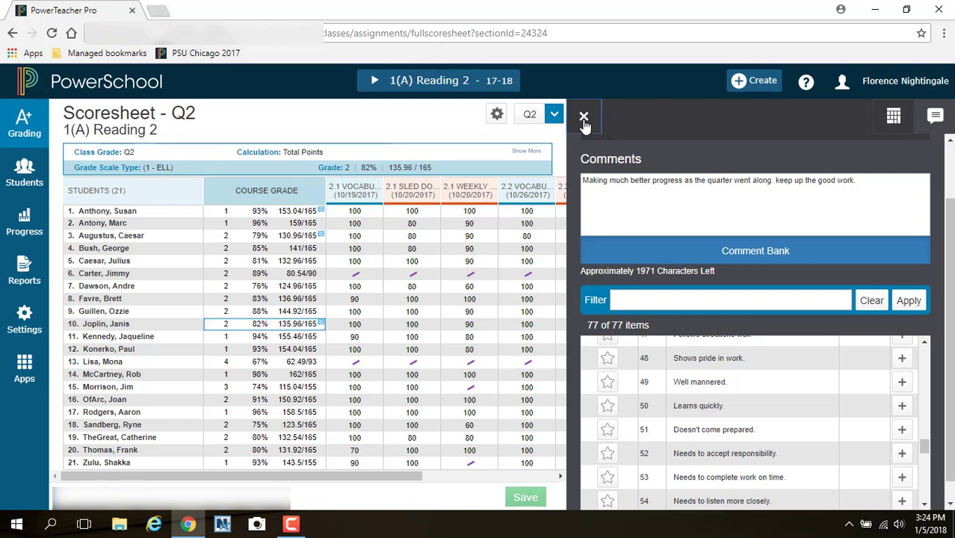
click(584, 117)
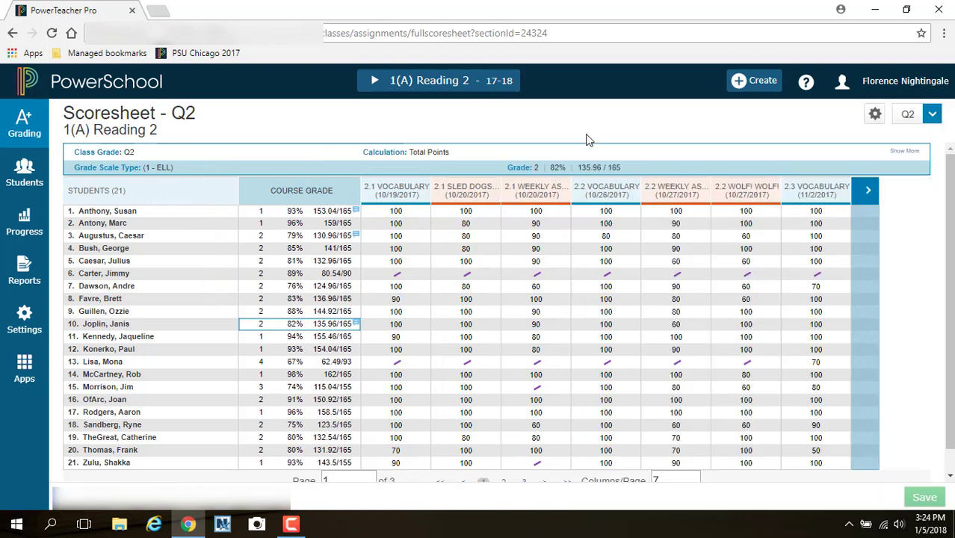
click(432, 88)
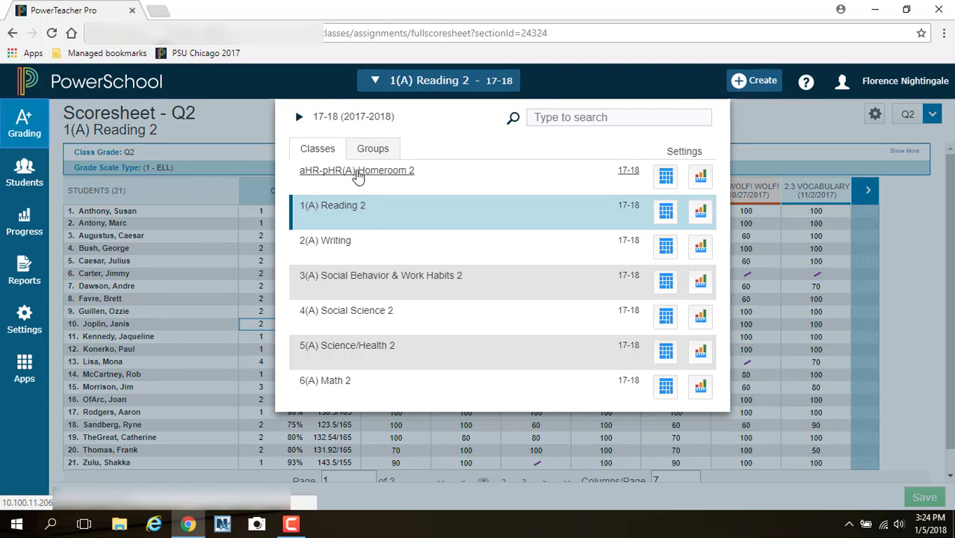
click(811, 119)
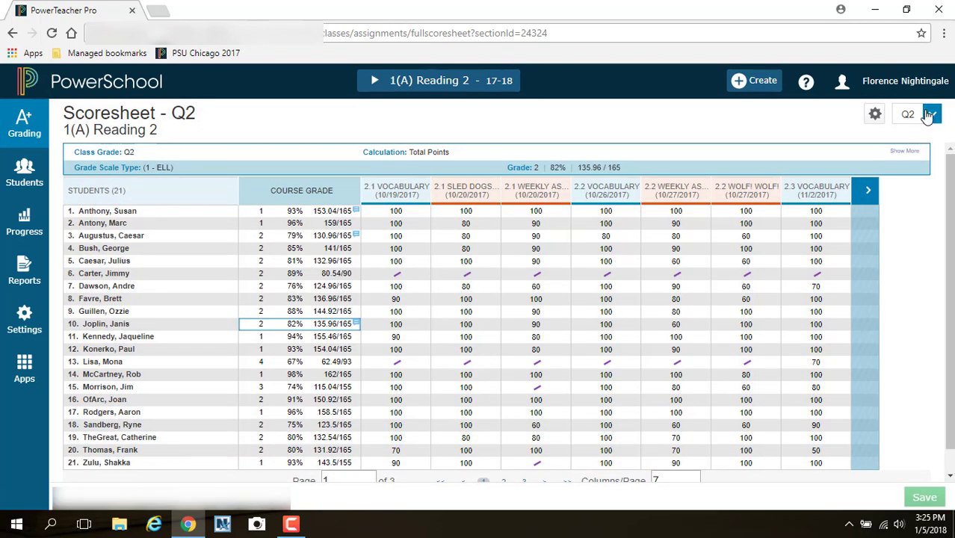